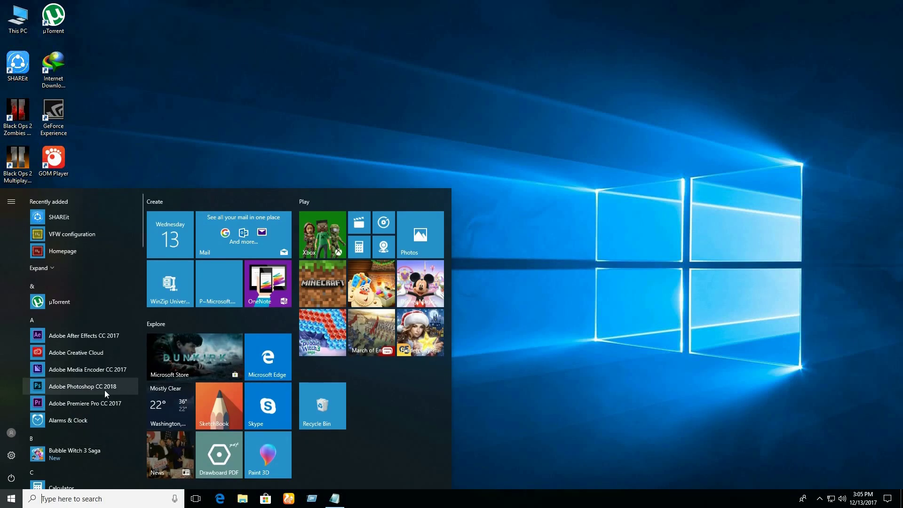
Step: Launch Adobe Photoshop CC 2018 from the Windows Start menu app list
left_click(104, 390)
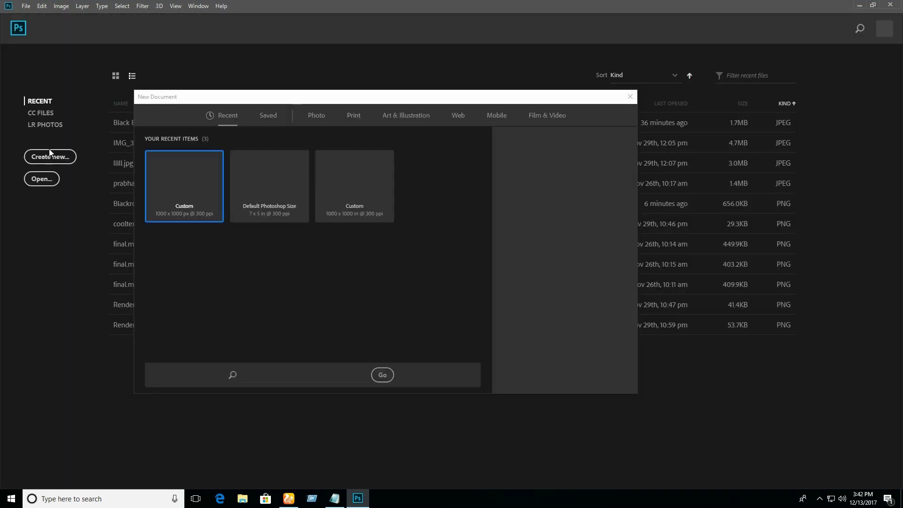
Step: Create a new 1000 × 1000 px document
type("1000")
double_click(507, 214)
type("1")
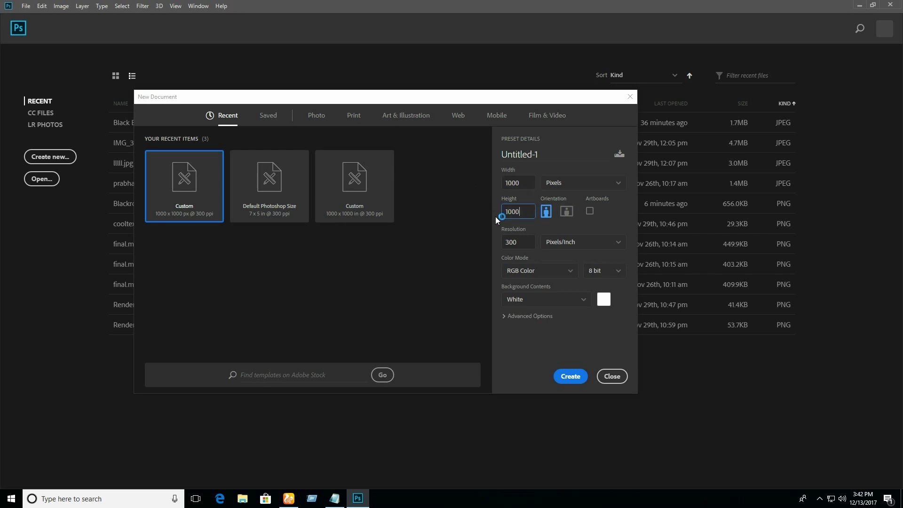
left_click(559, 193)
left_click(573, 380)
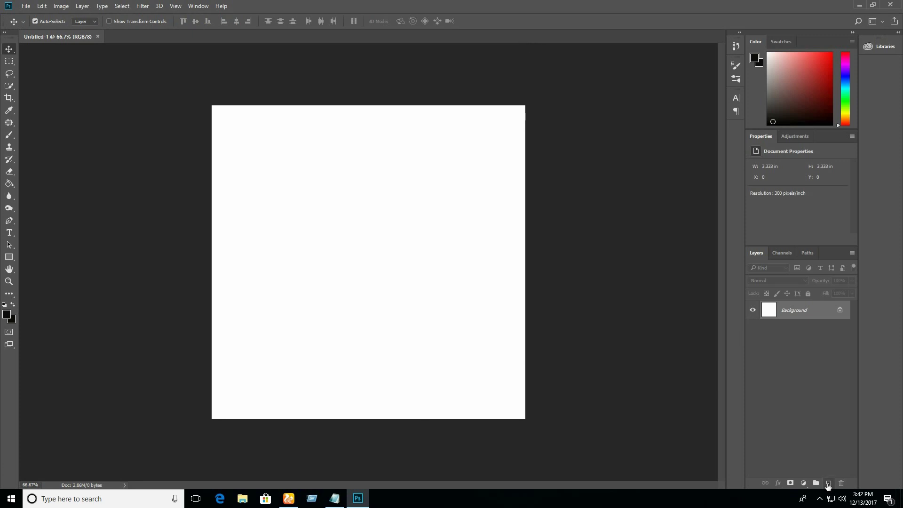
Step: On a new layer, draw a black six-sided hexagon with the Polygon Tool and nudge it into place
left_click(828, 483)
left_click(9, 257)
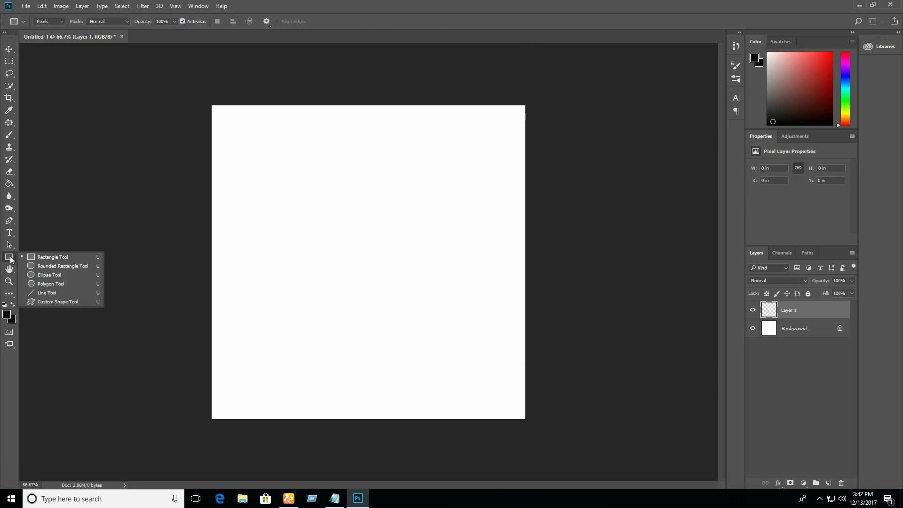
left_click(64, 285)
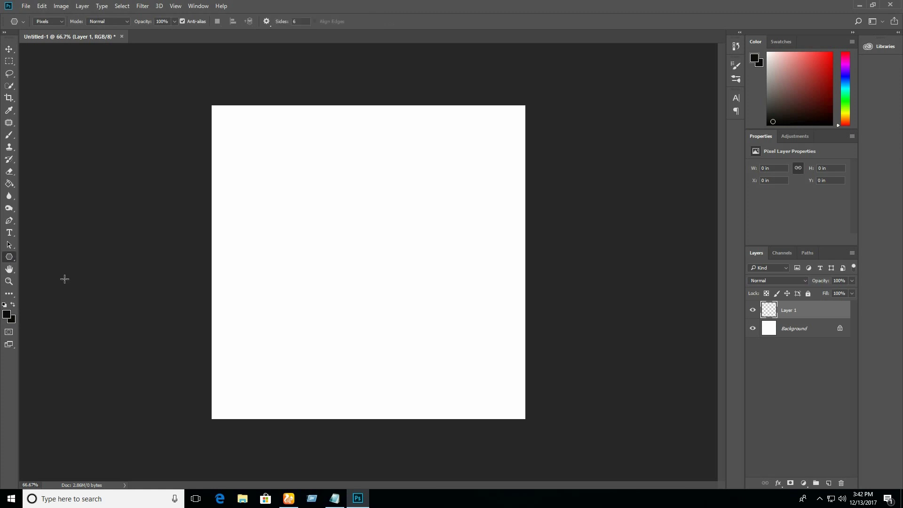
left_click_drag(362, 244, 470, 312)
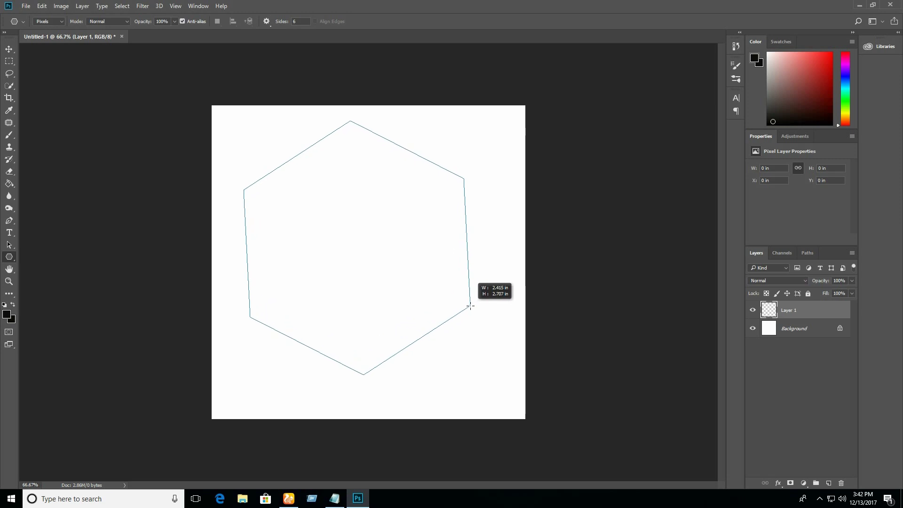
left_click_drag(471, 312, 471, 313)
key("v")
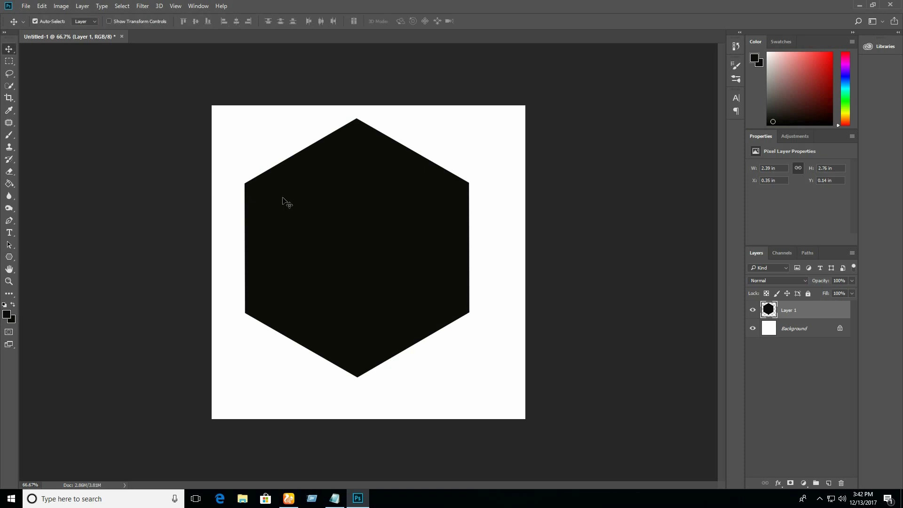
left_click_drag(327, 212, 330, 226)
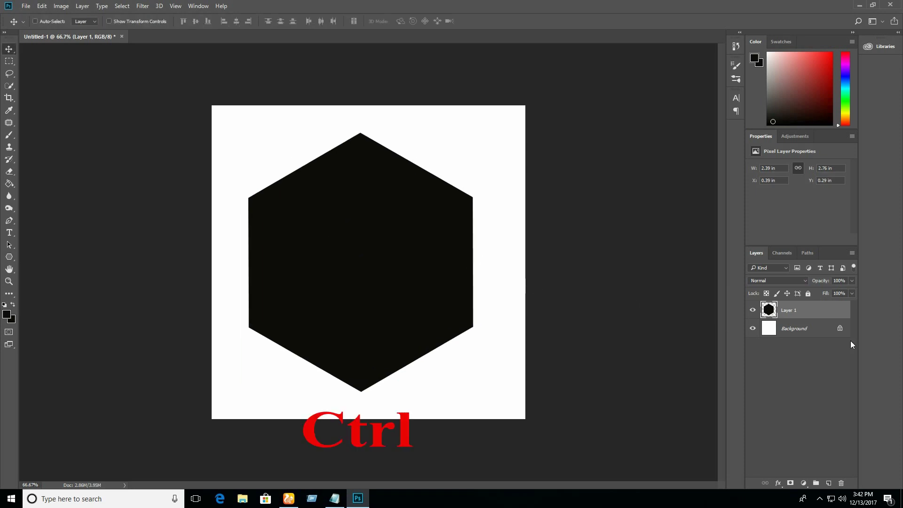
Step: Centre the hexagon horizontally on the canvas and unlock the Background as Layer 0
left_click(798, 329, "ctrl")
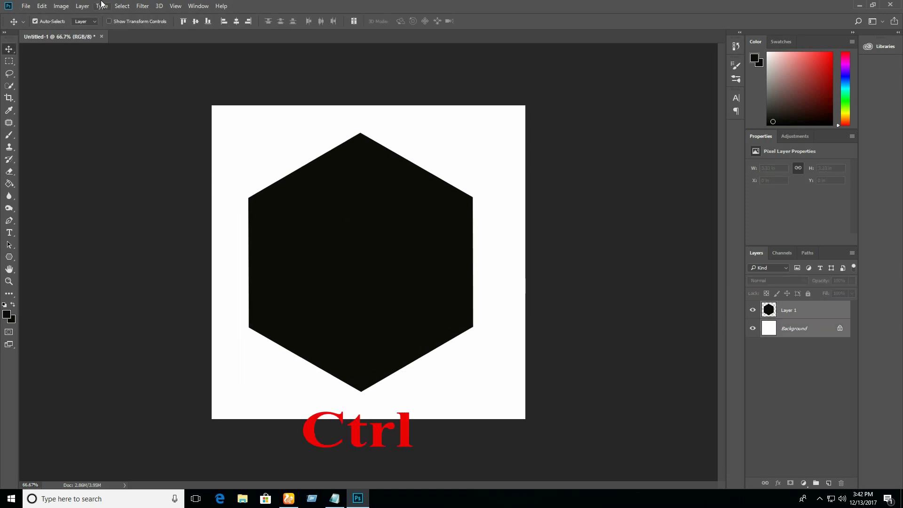
left_click(237, 20)
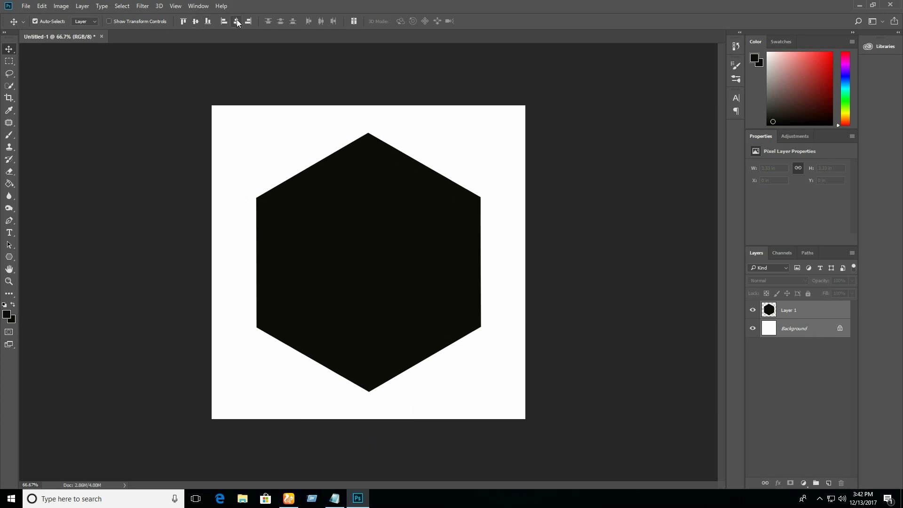
left_click(809, 372)
left_click(840, 329)
left_click(783, 311)
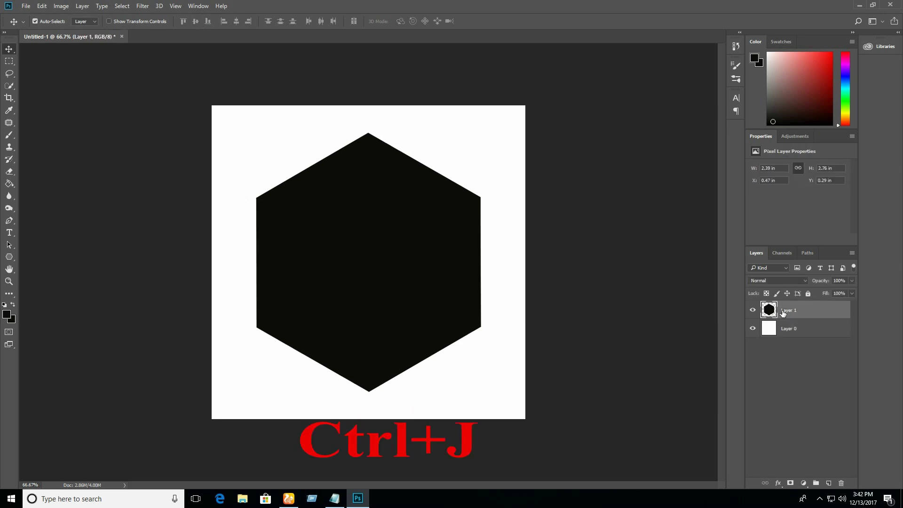
Step: Duplicate the hexagon layer and shrink the copy to about 85% around its centre
key("ctrl+j")
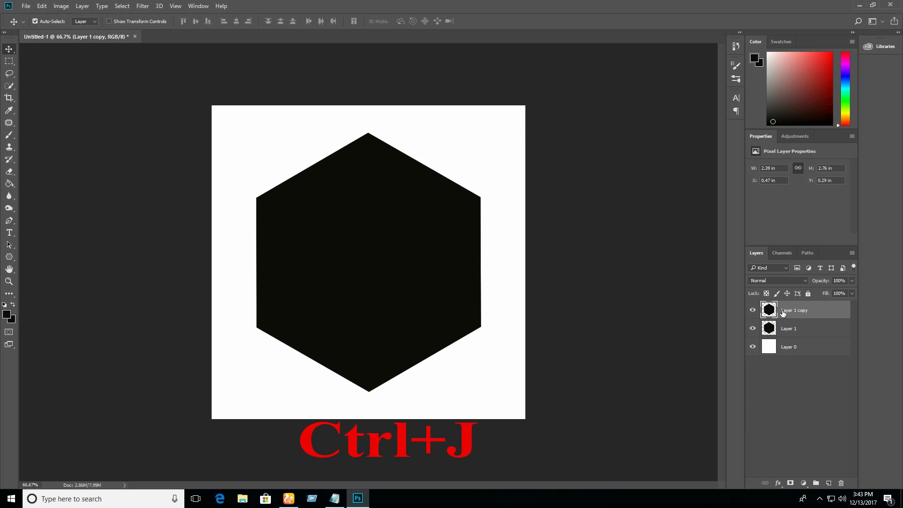
key("ctrl+t")
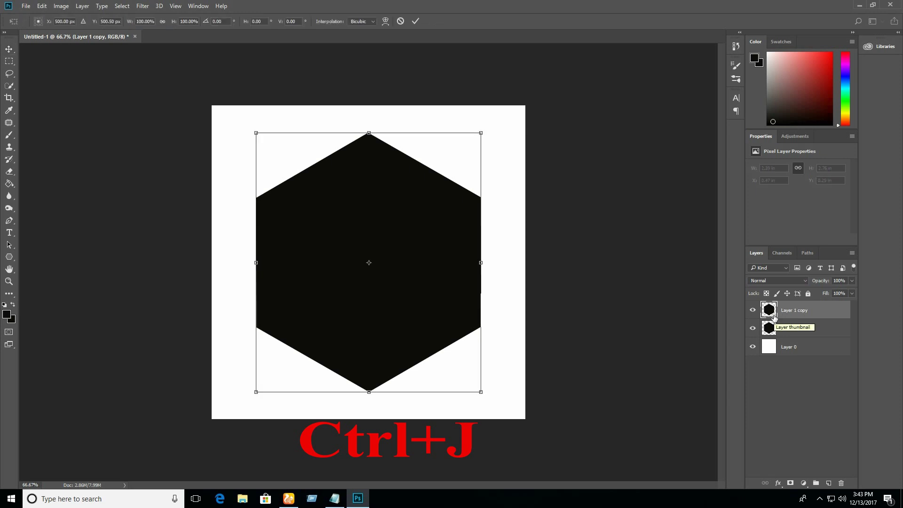
left_click_drag(480, 133, 451, 139)
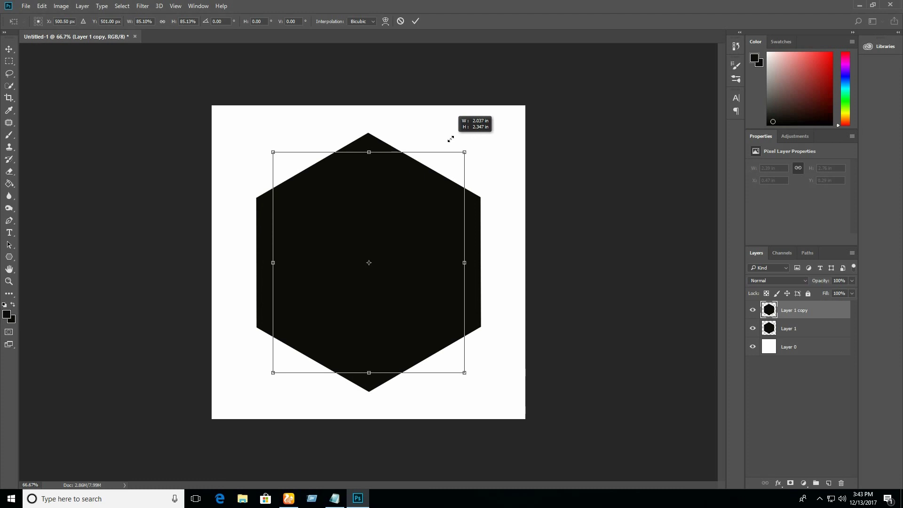
left_click(414, 22)
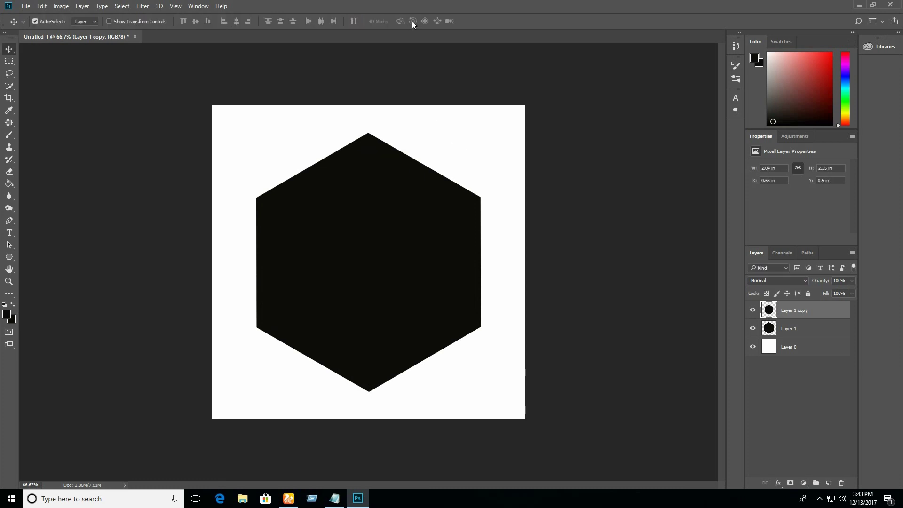
Step: Add a Gradient Overlay to the copy and set its left stop to near-white
right_click(798, 313)
left_click(680, 61)
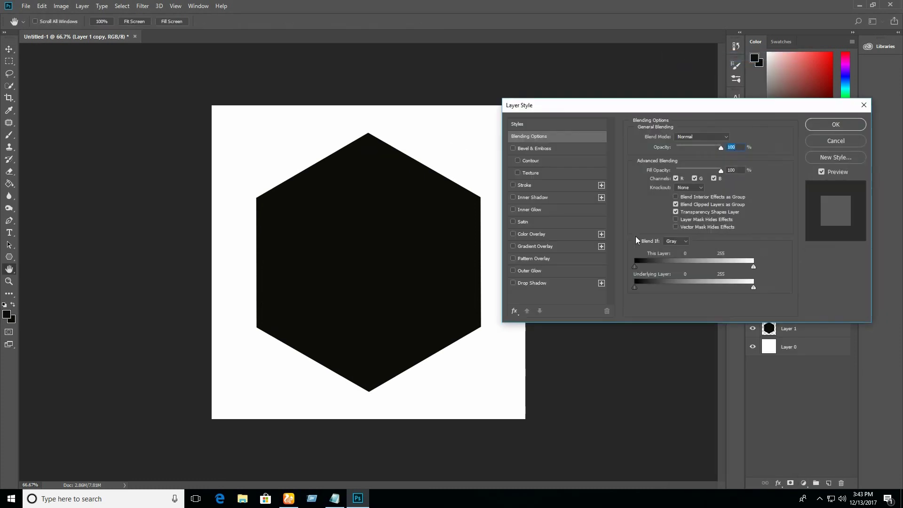
left_click(529, 246)
left_click(701, 159)
left_click(574, 277)
left_click(614, 312)
left_click(593, 147)
left_click(794, 137)
Step: Set the right gradient stop to pure white and apply the all-white overlay
left_click(755, 277)
left_click(616, 313)
left_click(594, 151)
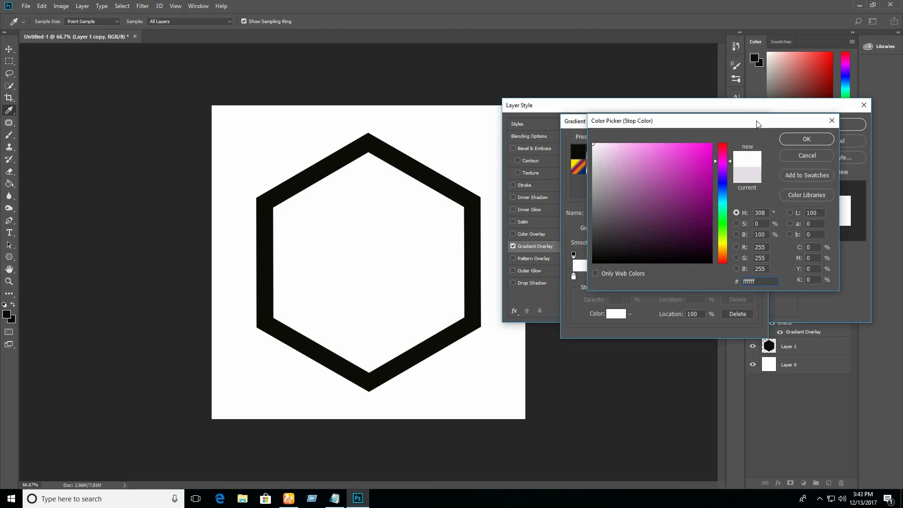
left_click(827, 136)
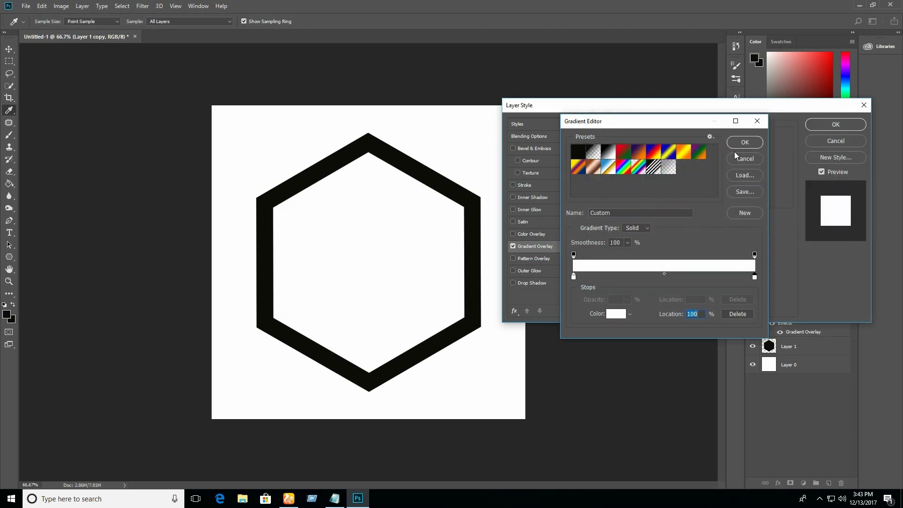
left_click(744, 142)
left_click(831, 124)
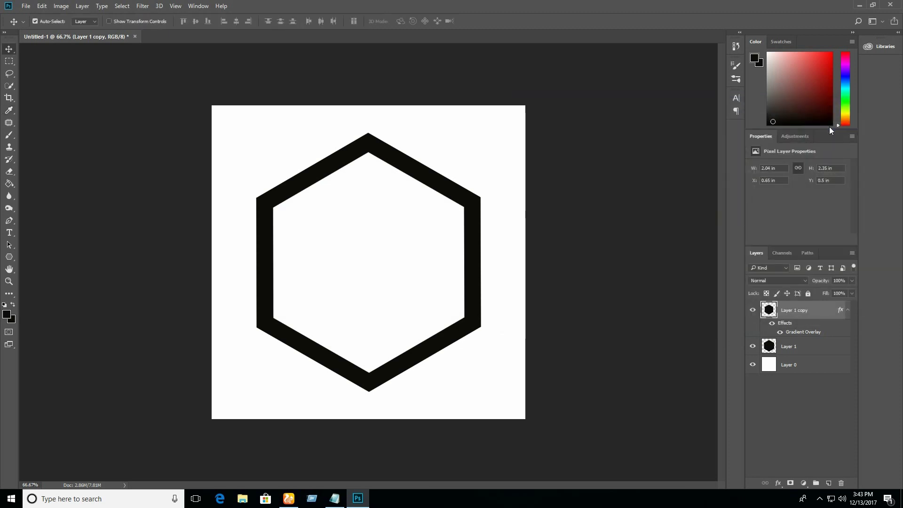
left_click(799, 347)
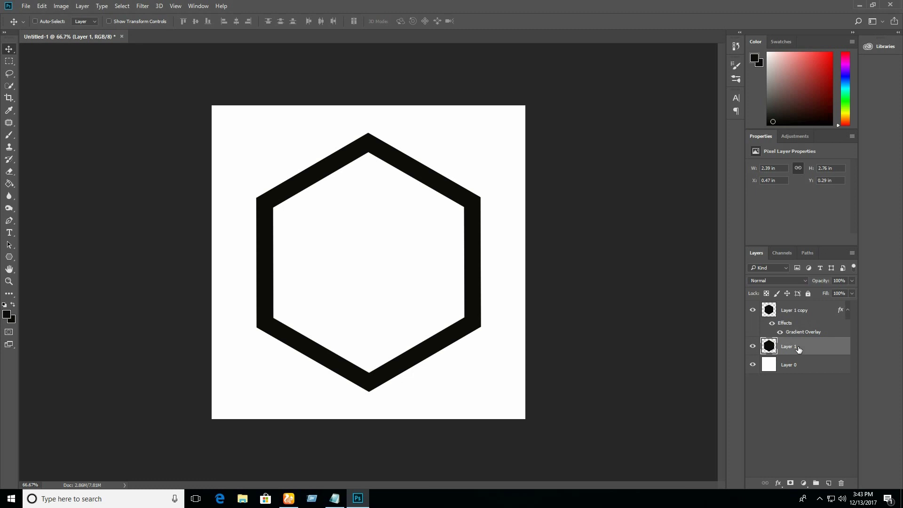
Step: Duplicate Layer 1 again and shrink the new copy to about 76%
key("ctrl+j")
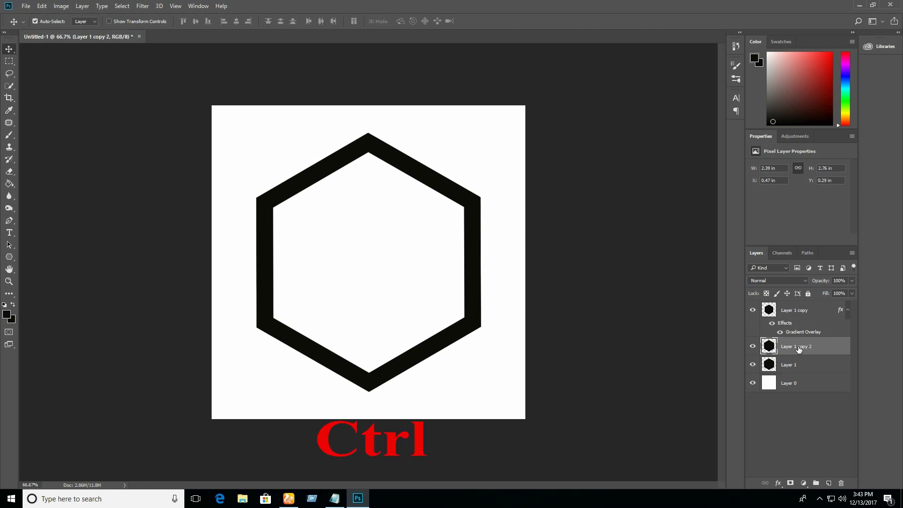
key("ctrl+t")
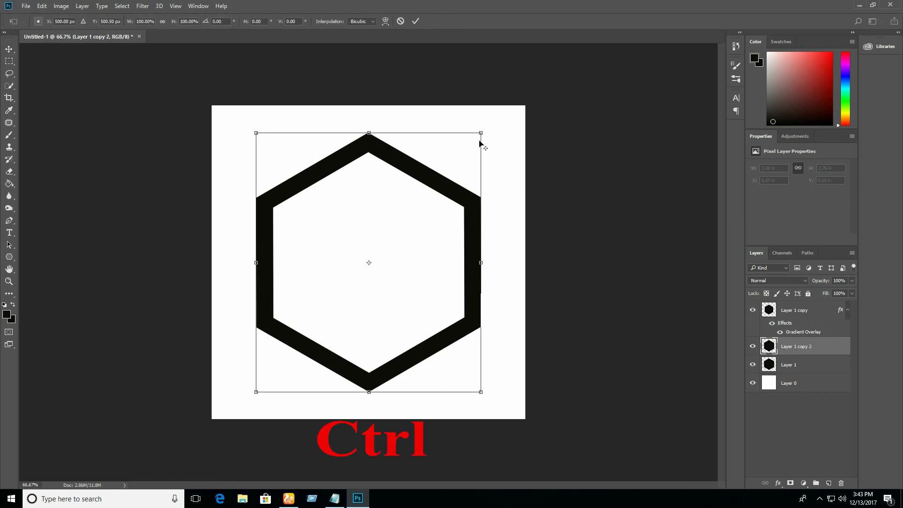
left_click_drag(481, 133, 447, 156)
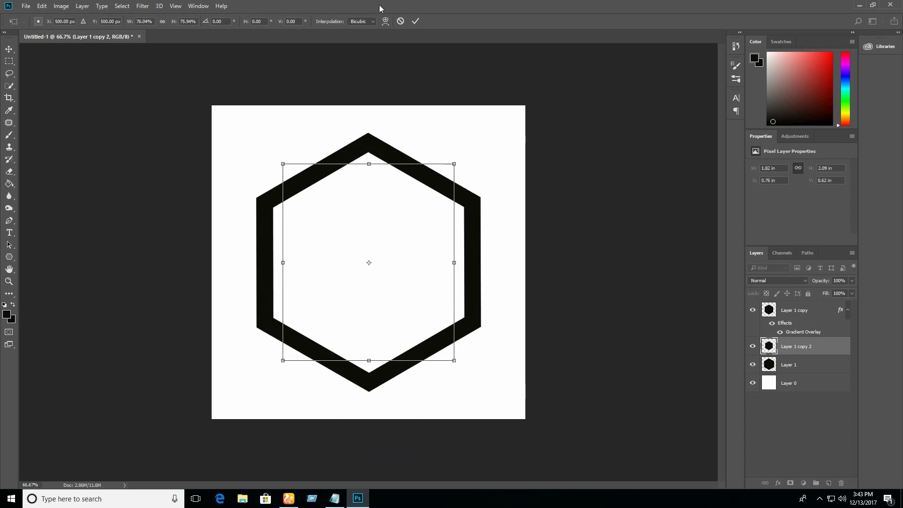
left_click(416, 21)
left_click(753, 310)
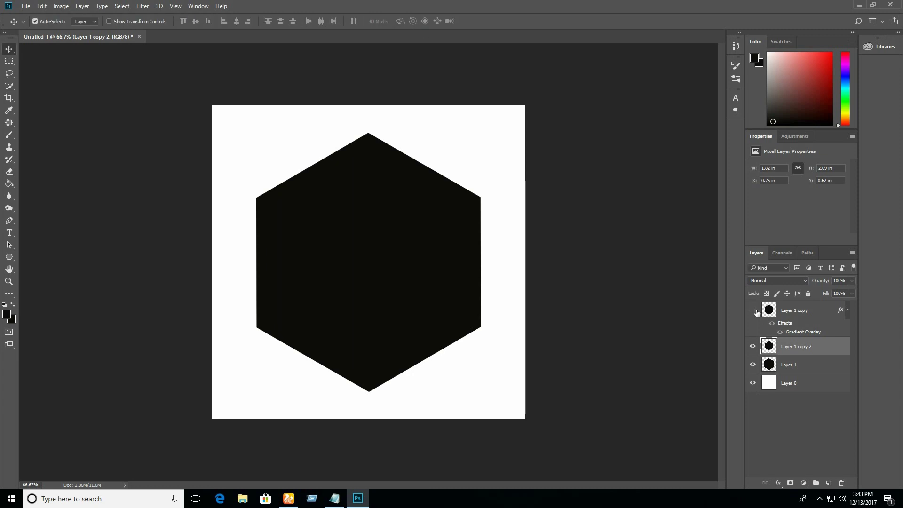
Step: Give Layer 1 copy 2 a Black, White gradient overlay and hide Layer 1 copy to check it
right_click(786, 354)
left_click(688, 57)
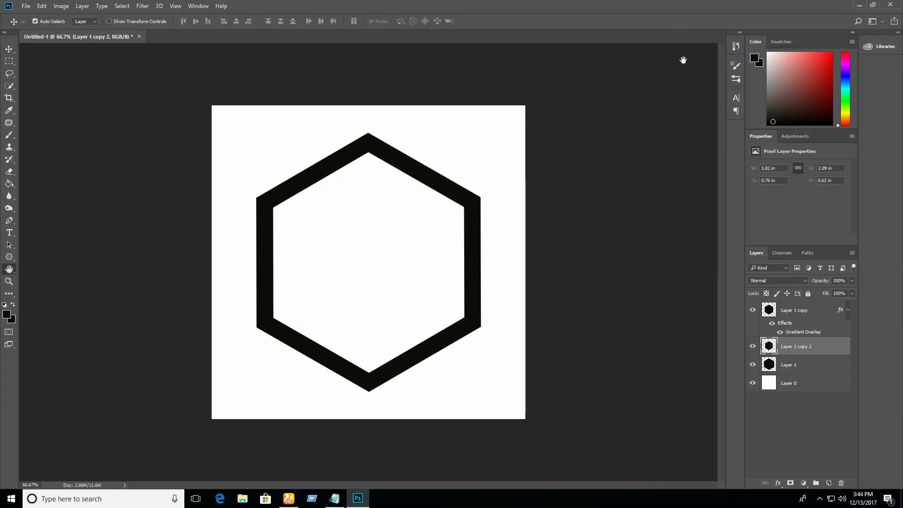
left_click(537, 248)
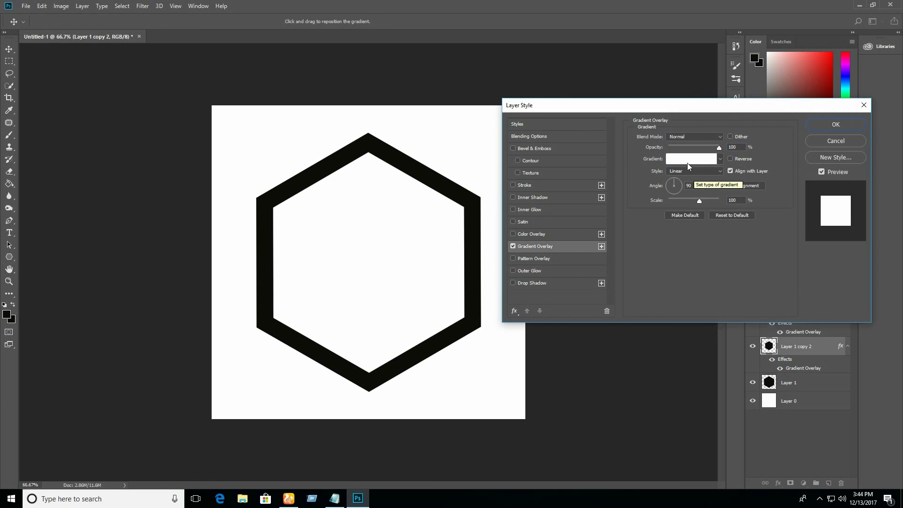
left_click(687, 160)
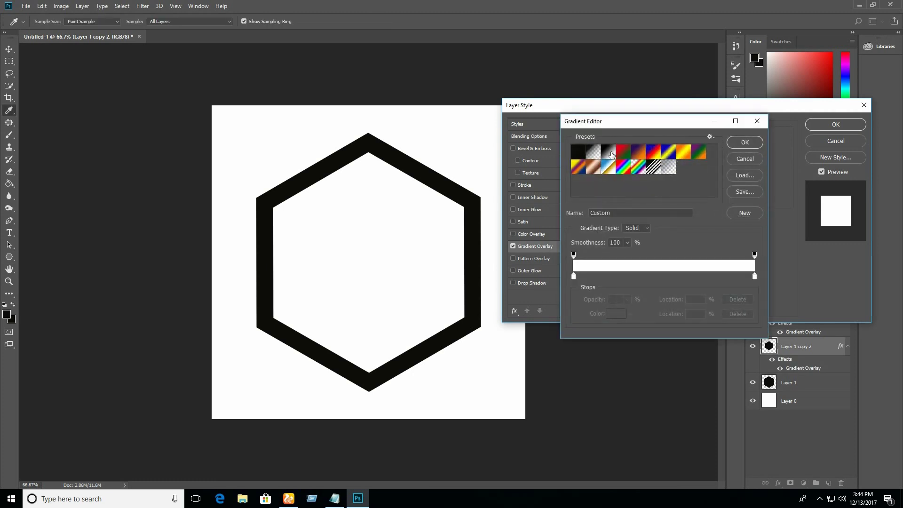
left_click(609, 155)
left_click(743, 142)
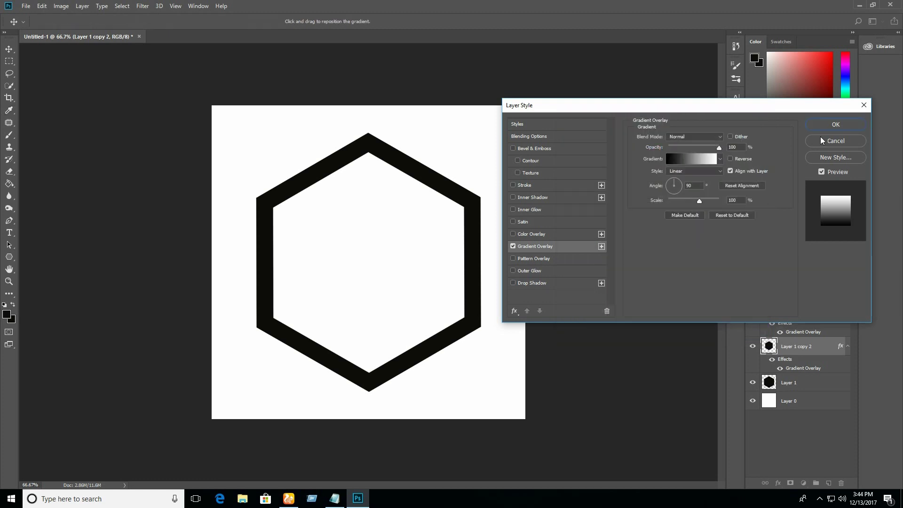
left_click(836, 124)
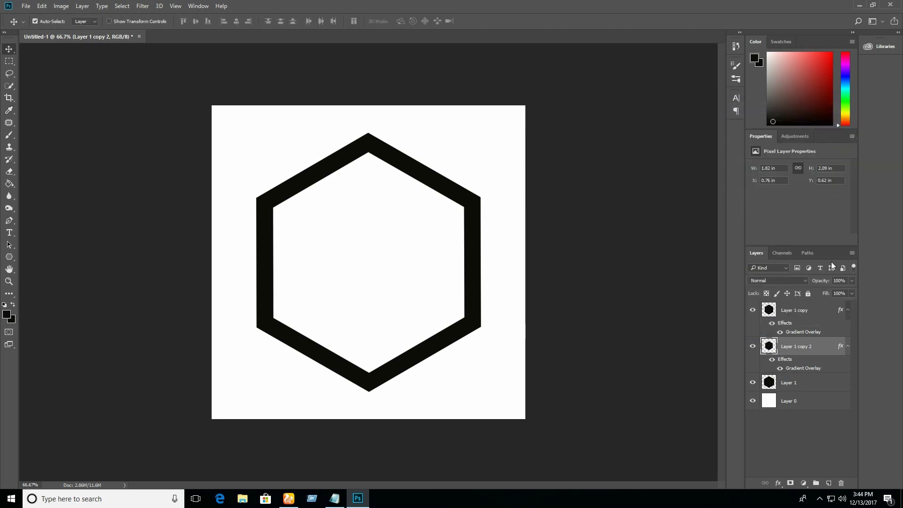
left_click(753, 311)
Step: Show Layer 1 copy again and move Layer 1 copy 2 above it
left_click(754, 312)
left_click(754, 311)
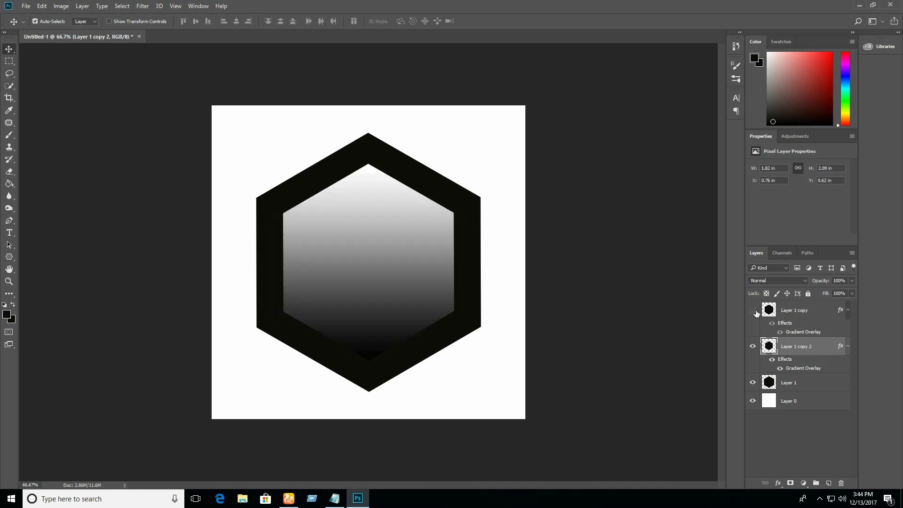
left_click(752, 382)
left_click(785, 385)
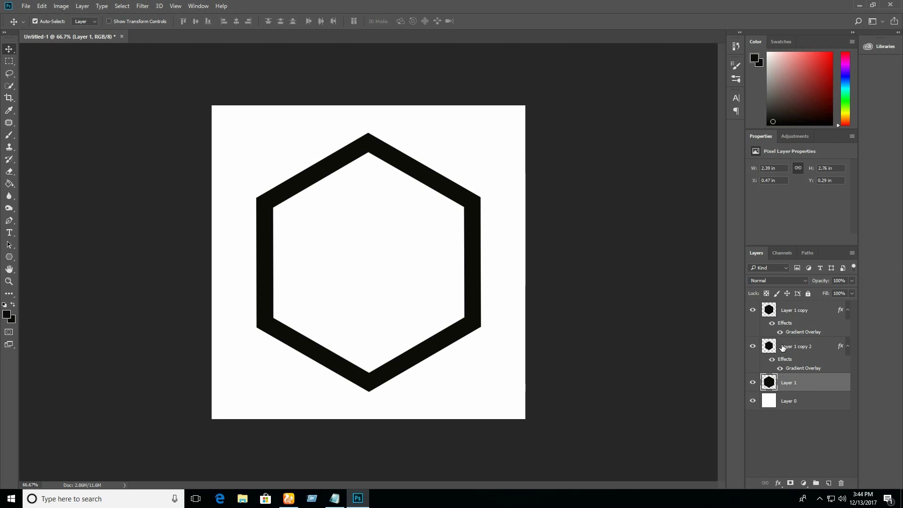
left_click_drag(783, 347, 789, 317)
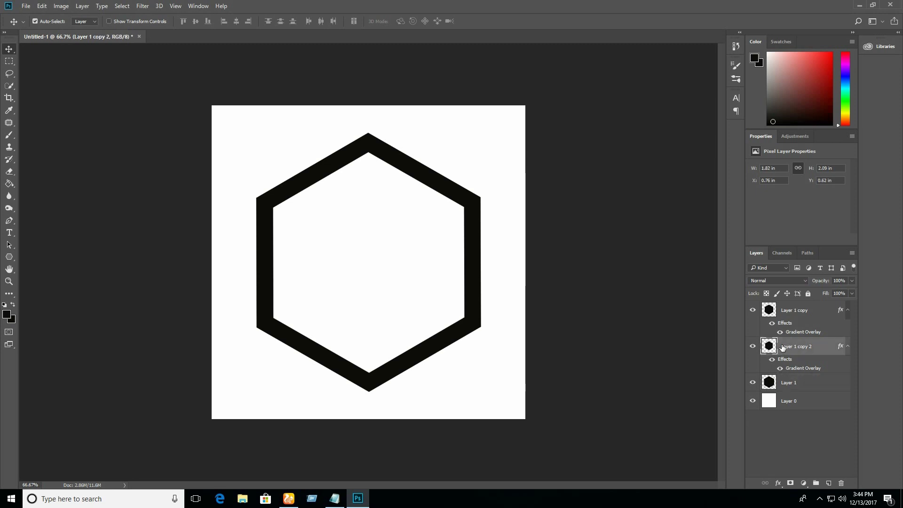
Step: Add a Gradient Overlay to Layer 1, the outer hexagon ring
right_click(789, 313)
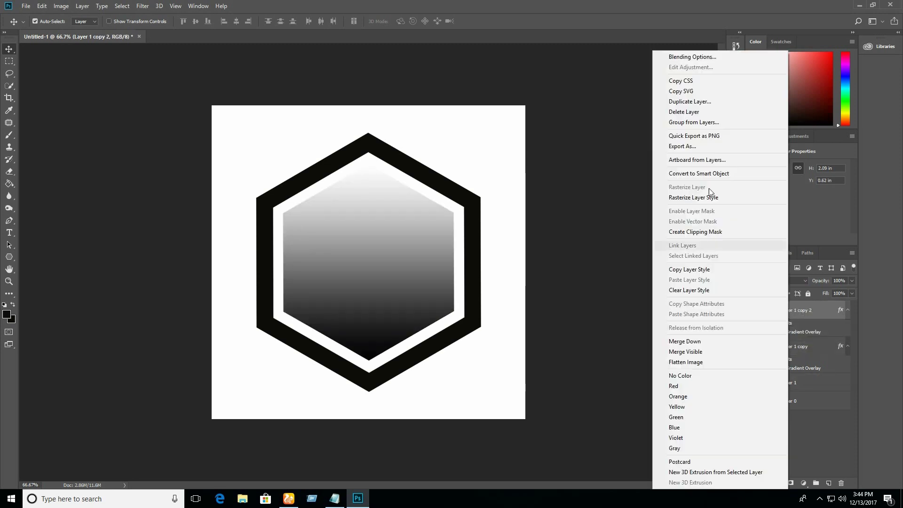
left_click(672, 55)
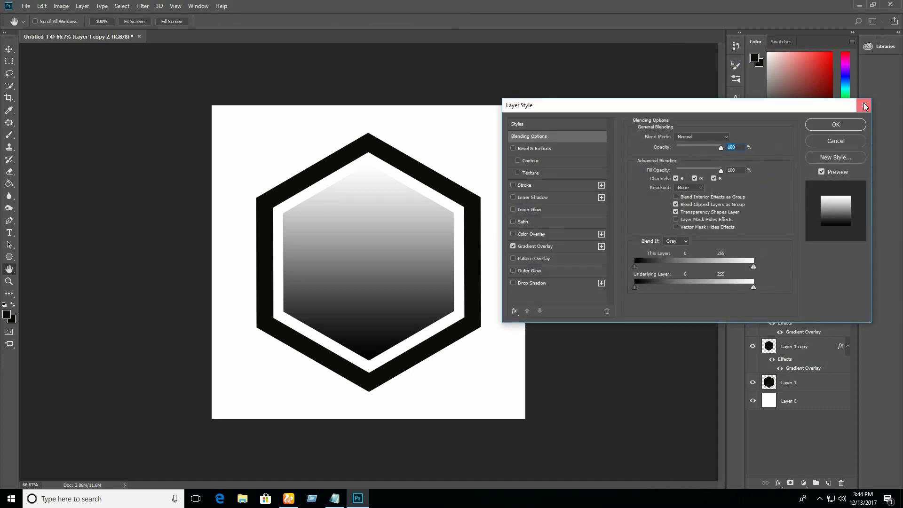
left_click(864, 105)
left_click(786, 383)
right_click(785, 383)
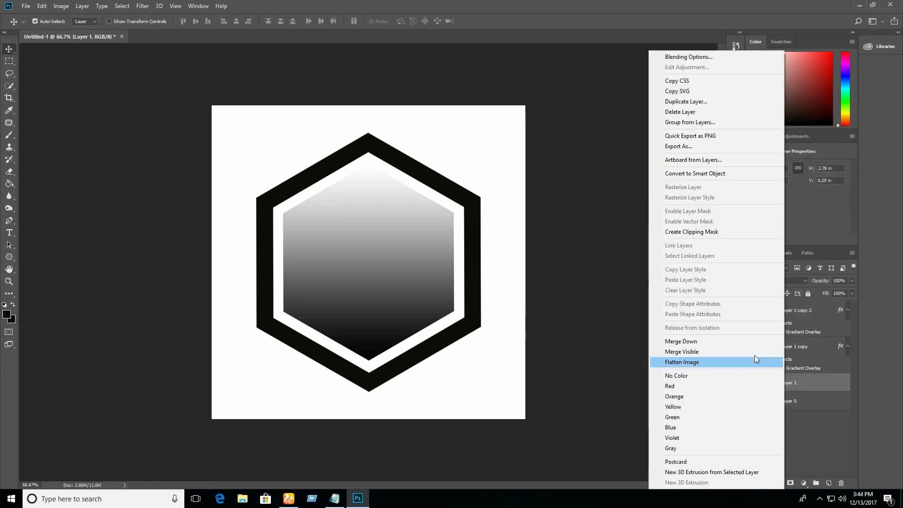
key("Escape")
left_click(536, 245)
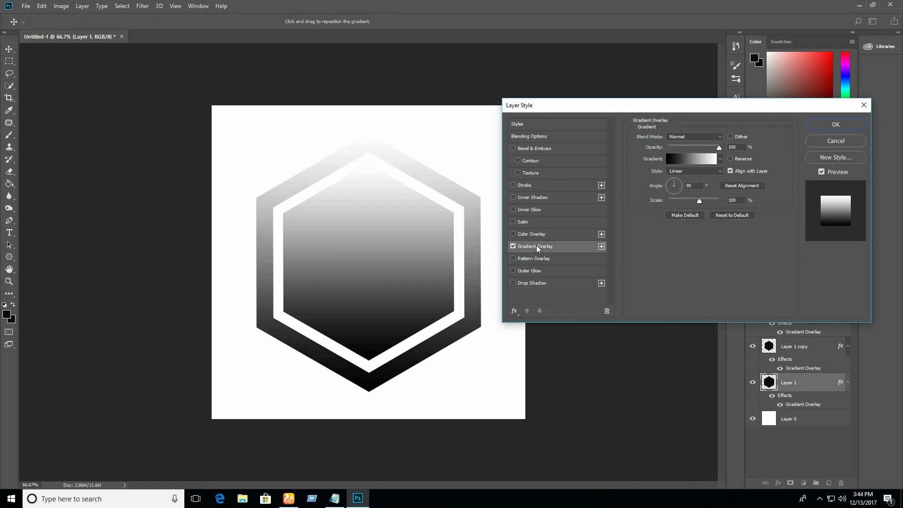
left_click(693, 158)
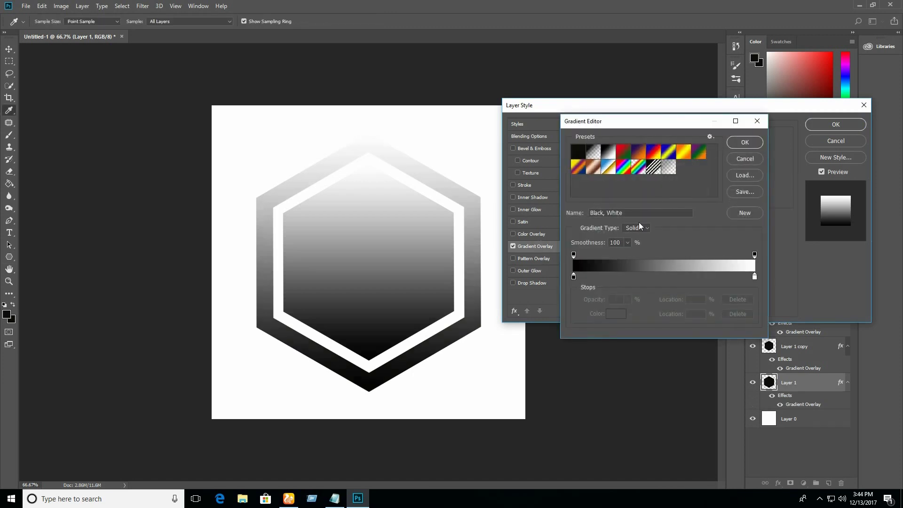
Step: Set the gradient's left stop to the grey colour code copied from the notes
left_click(574, 278)
left_click(611, 314)
left_click(335, 499)
right_click(60, 80)
left_click(82, 109)
left_click(658, 56)
right_click(755, 282)
left_click(774, 324)
left_click(799, 140)
Step: Set the right stop to light grey and apply the silver gradient to the outer ring
left_click(755, 277)
left_click(621, 314)
key("ctrl+v")
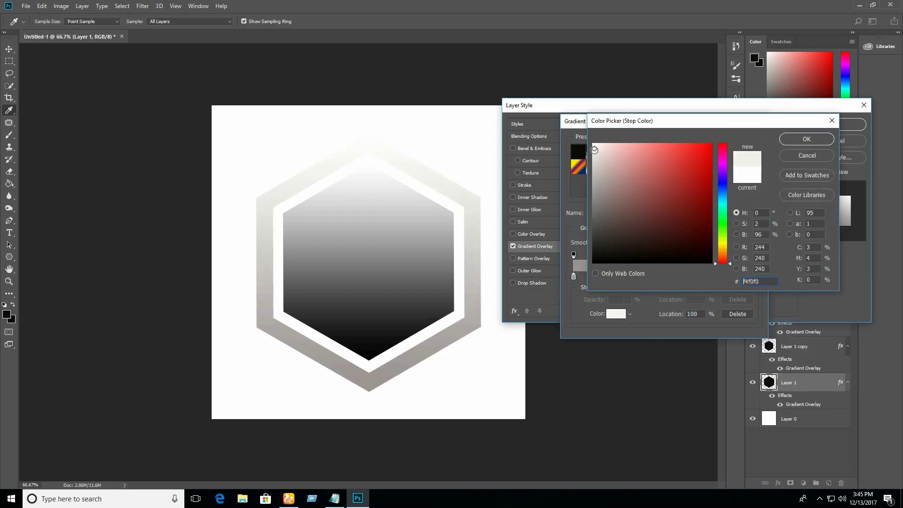
left_click(825, 140)
left_click(837, 124)
Step: Open Layer 1 copy's Gradient Overlay and start from the Black, White preset
left_click(795, 350)
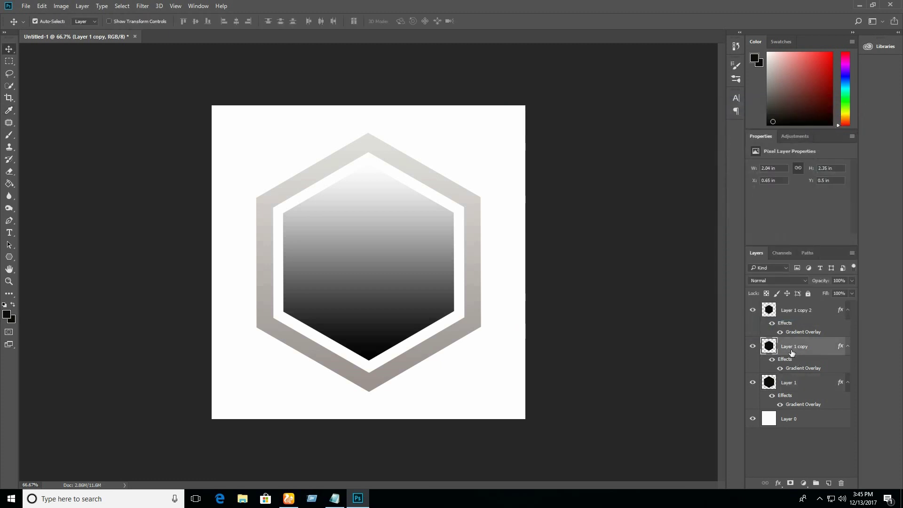
right_click(795, 350)
left_click(668, 60)
left_click(532, 246)
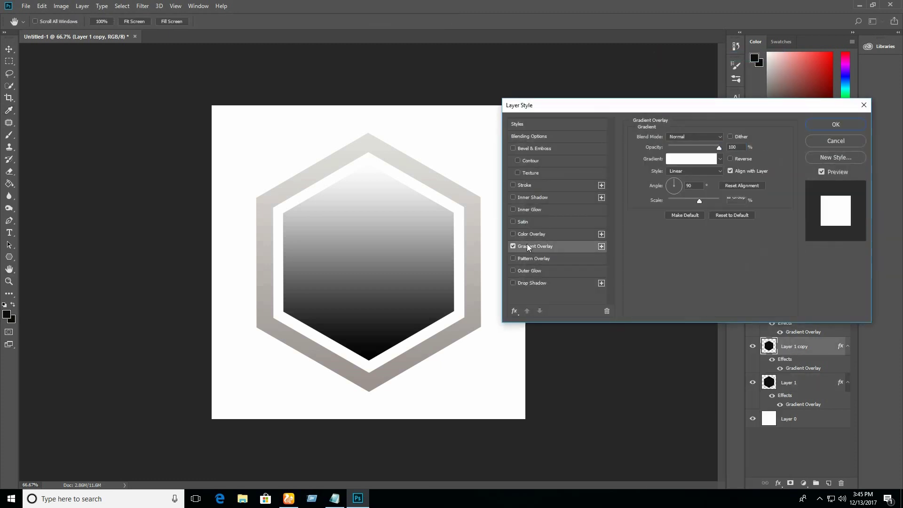
left_click(679, 162)
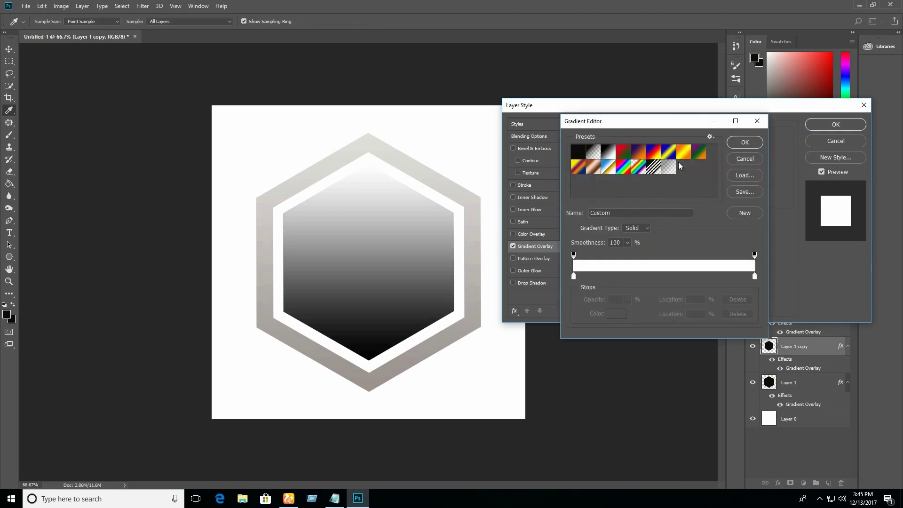
left_click(609, 152)
Step: Set the gradient stops to grey 9b9191 and light grey
double_click(573, 276)
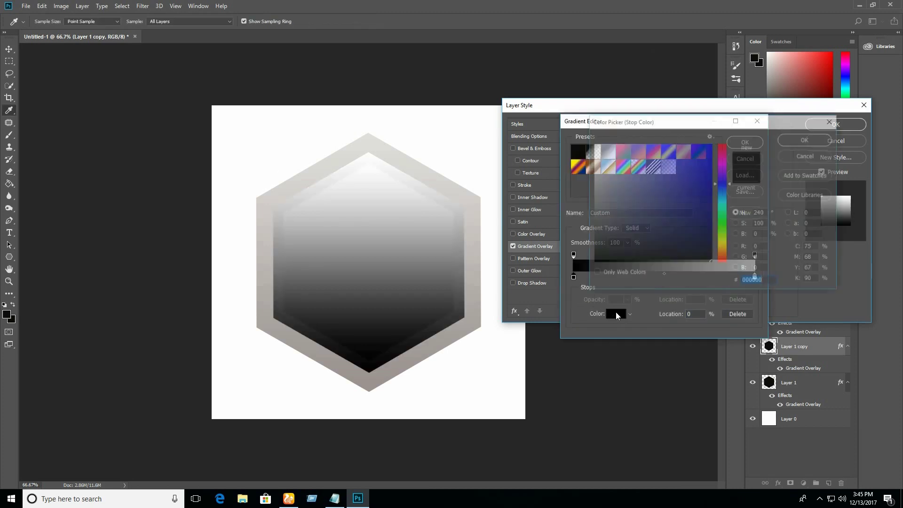
right_click(759, 281)
left_click(771, 318)
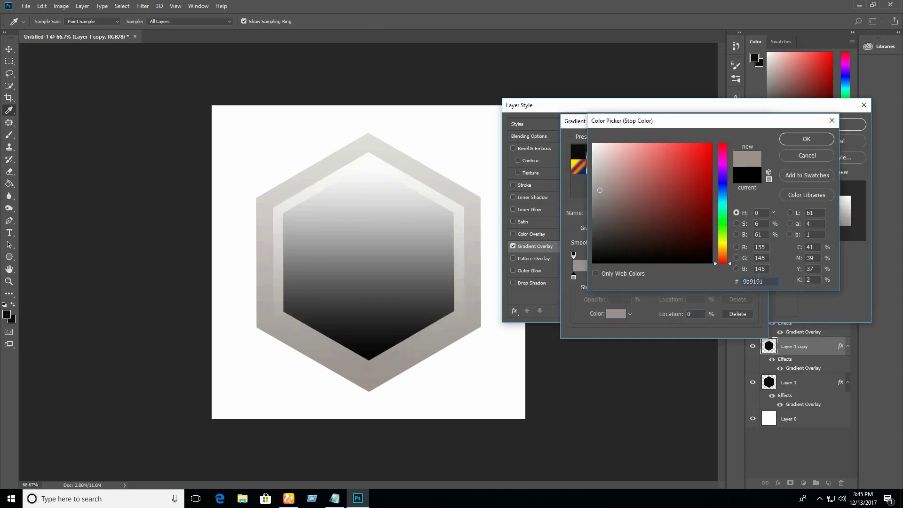
left_click(802, 141)
left_click(755, 276)
double_click(753, 276)
key("ctrl+v")
left_click(800, 138)
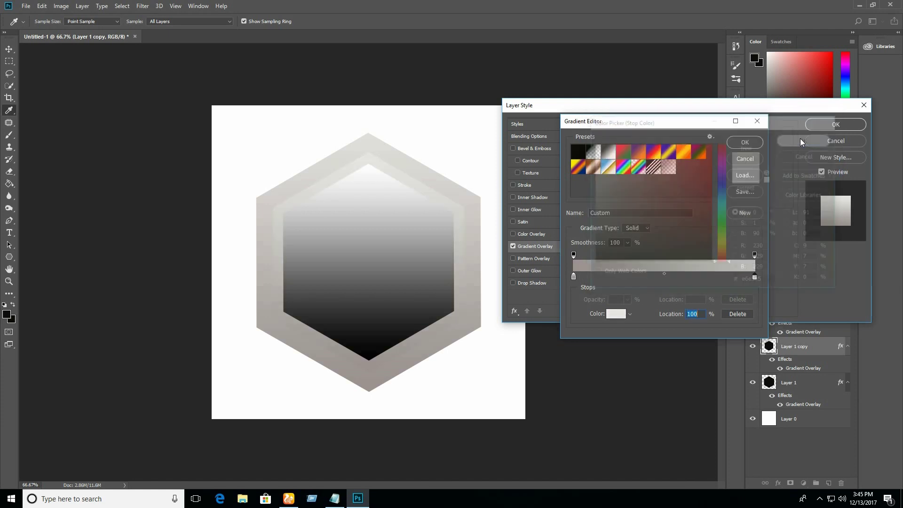
left_click(745, 142)
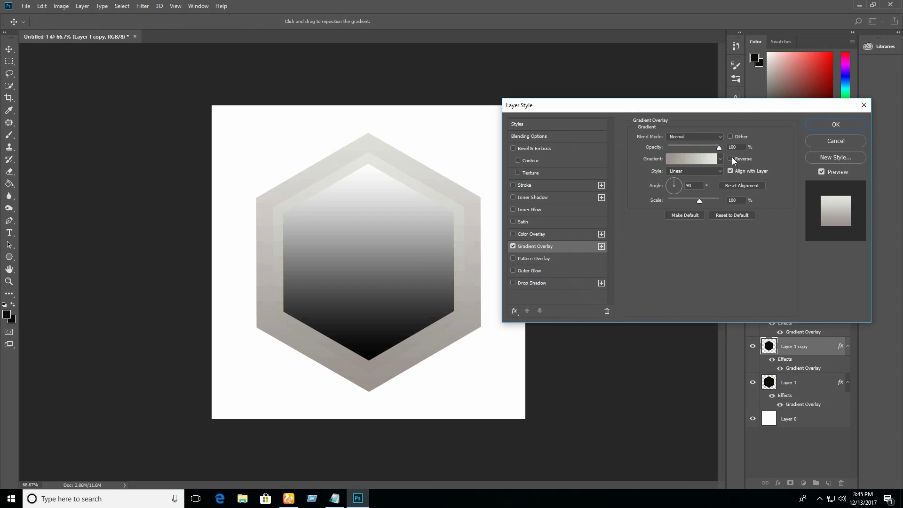
Step: Reverse the middle ring's gradient and apply the overlay
left_click(731, 158)
left_click(830, 124)
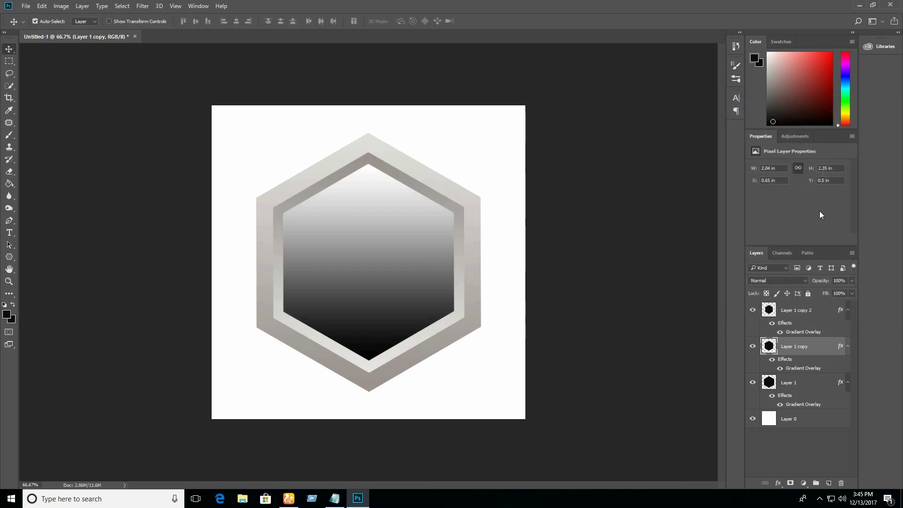
left_click(769, 311)
right_click(768, 310)
Step: Switch Layer 1 copy 2's gradient overlay style to Radial
left_click(789, 92)
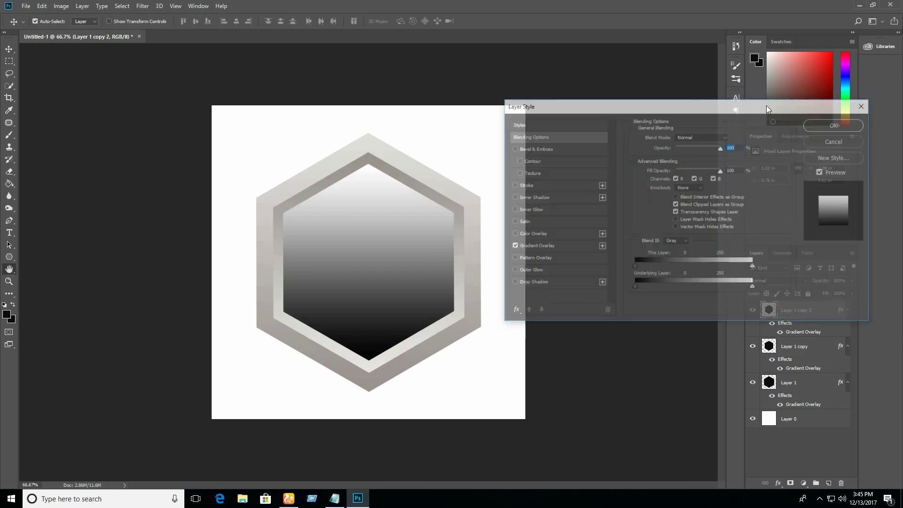
left_click(714, 171)
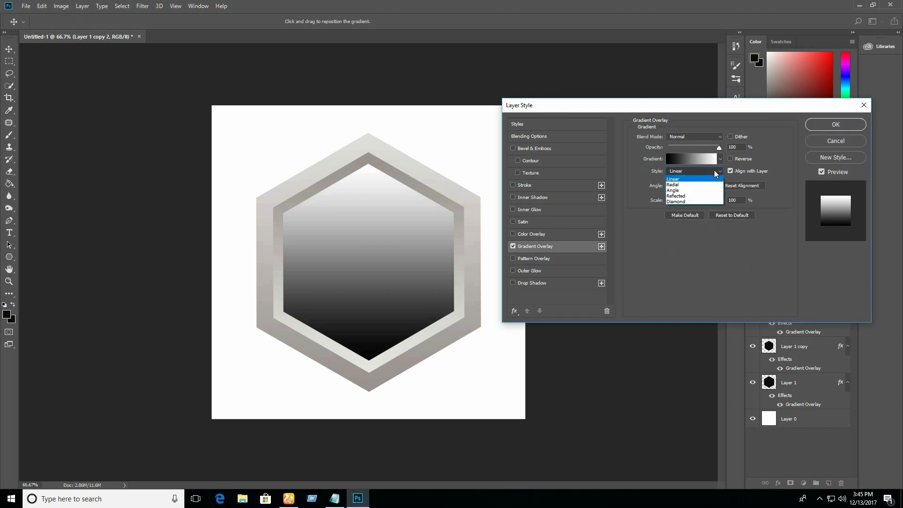
left_click(680, 186)
left_click(693, 162)
Step: Set the gradient's left stop to a purple shade, removing an accidental extra stop
left_click(573, 278)
left_click(616, 314)
left_click_drag(727, 175, 727, 168)
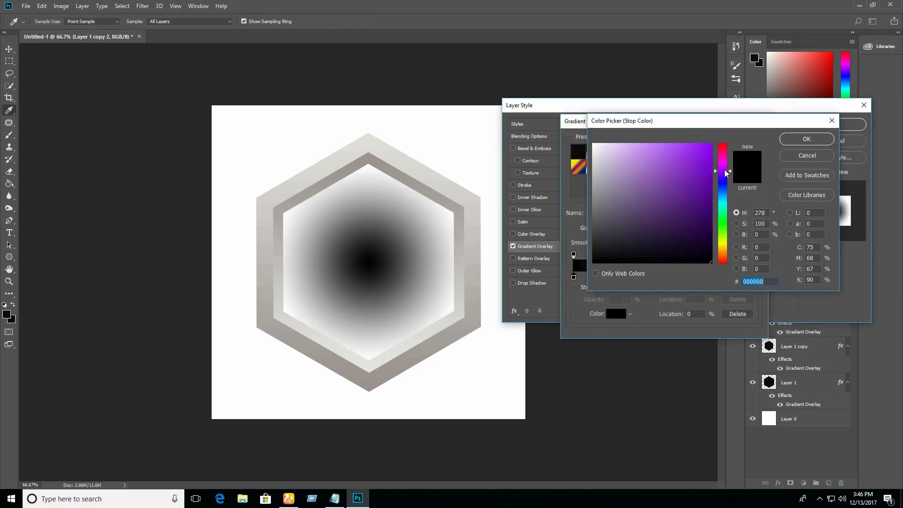
left_click(679, 156)
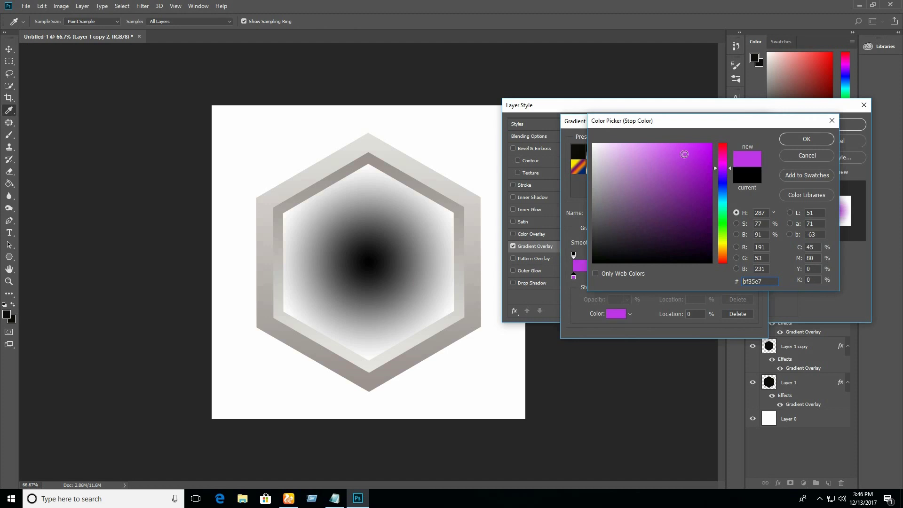
left_click(791, 138)
left_click(752, 276)
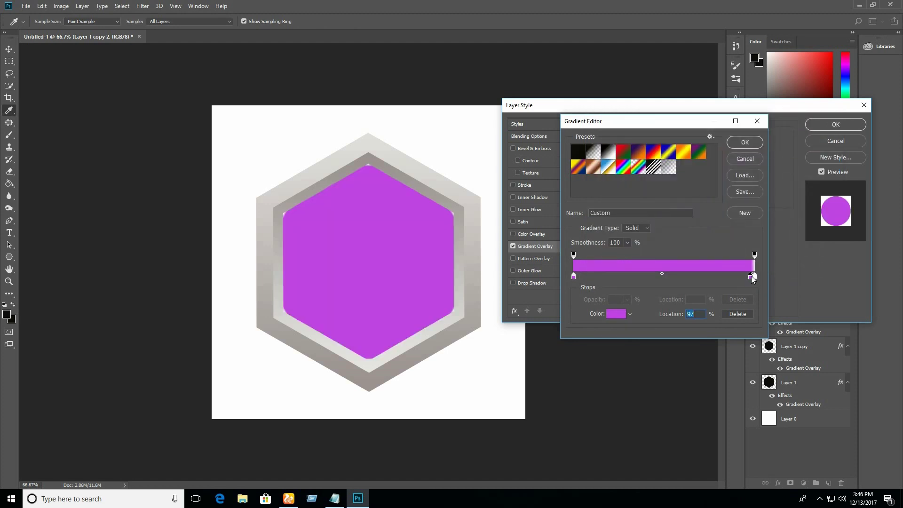
left_click_drag(752, 277, 756, 283)
Step: Set the gradient's right stop to bright magenta
left_click(608, 318)
mouse_move(723, 205)
left_mouse_down()
mouse_move(723, 165)
mouse_move(703, 148)
mouse_move(724, 168)
left_mouse_up()
left_click(699, 155)
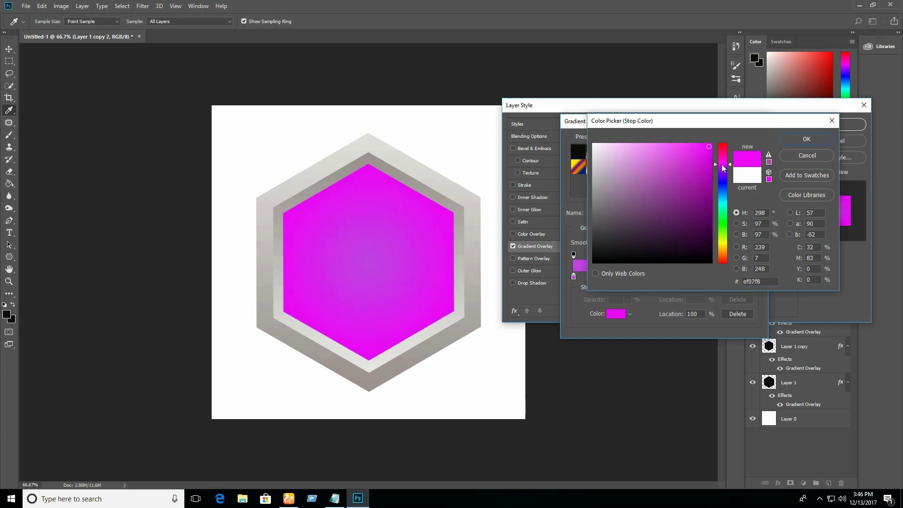
left_click(809, 142)
Step: Change the centre stop to pale pink (ec85f2) and apply the radial gradient
left_click(574, 277)
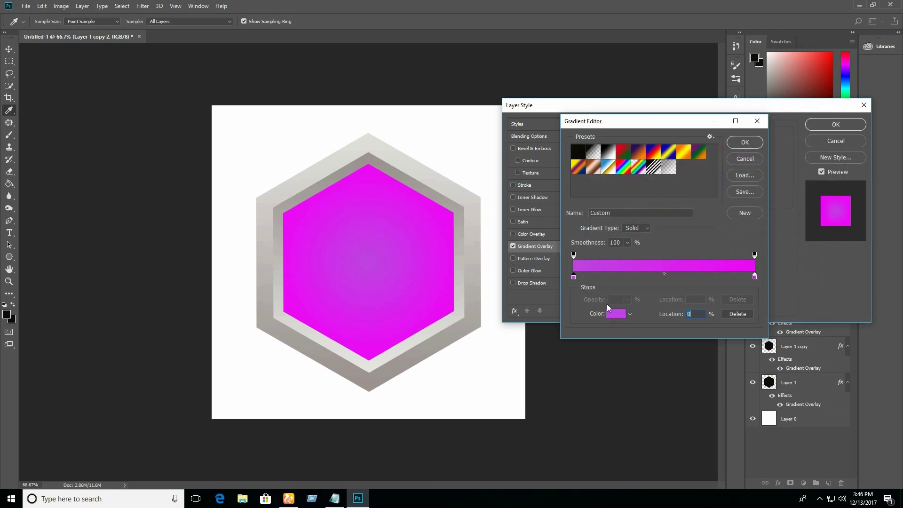
left_click(616, 314)
left_click(674, 152)
left_click_drag(724, 168, 723, 165)
left_click_drag(670, 151, 647, 149)
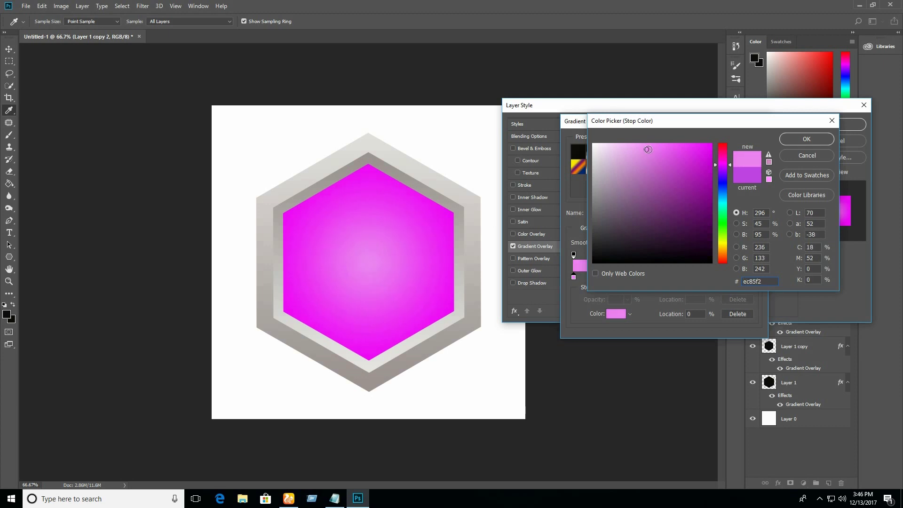
left_click(805, 142)
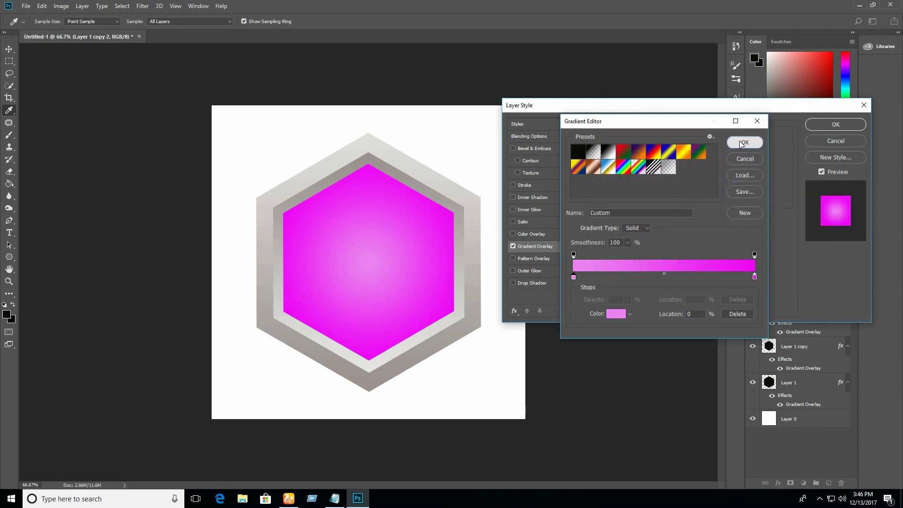
left_click(745, 142)
left_click(823, 125)
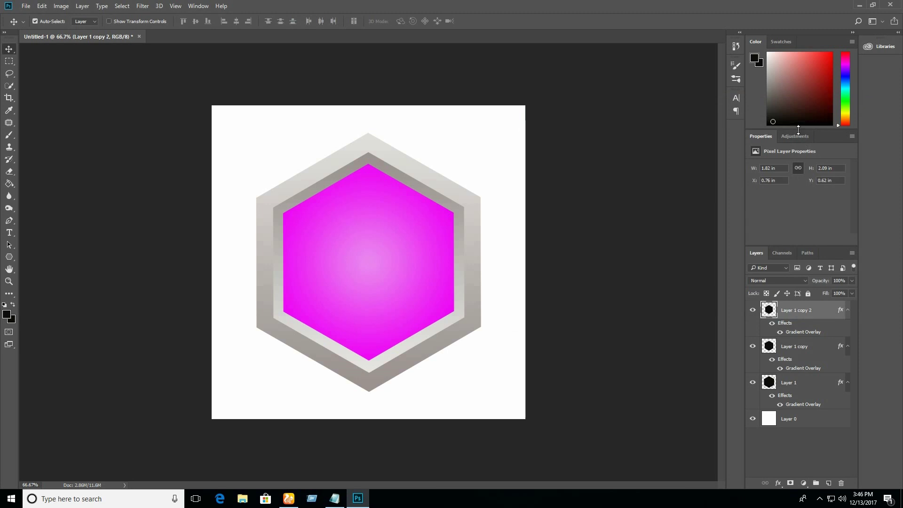
Step: Open Blackrosedragon.png and drag its layer into the Untitled-1 emblem document
left_click(26, 6)
key("Escape")
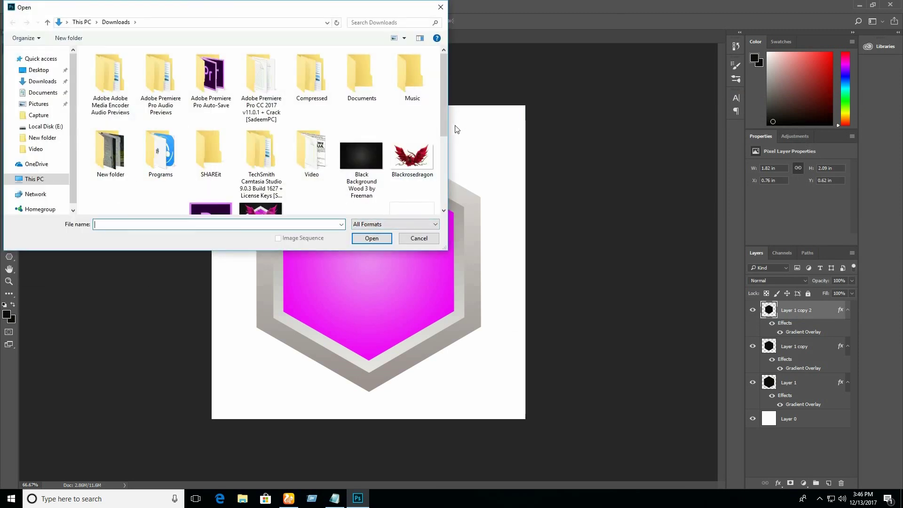
left_click(408, 159)
left_click(372, 239)
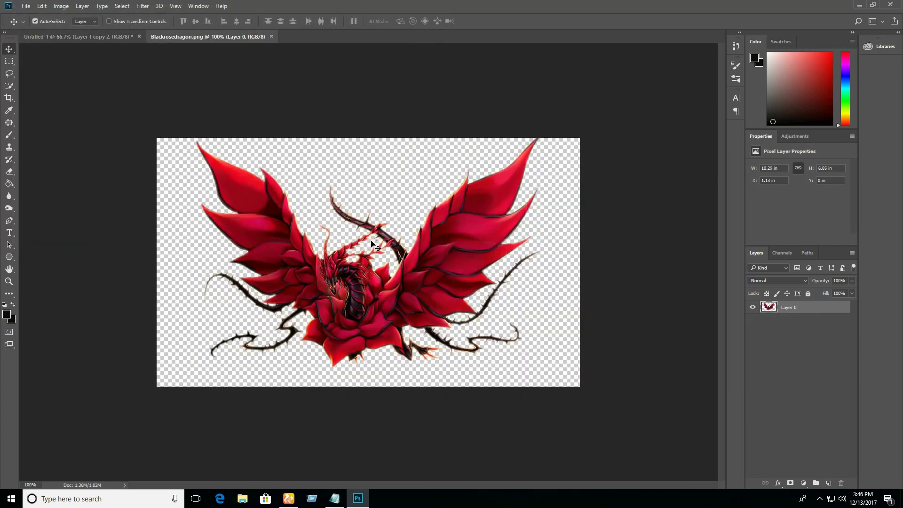
mouse_move(346, 300)
left_mouse_down()
mouse_move(372, 224)
mouse_move(365, 239)
mouse_move(361, 226)
left_mouse_up()
Step: Scale and position the dragon to 2.46 × 1.63 in over the hexagon
key("ctrl+t")
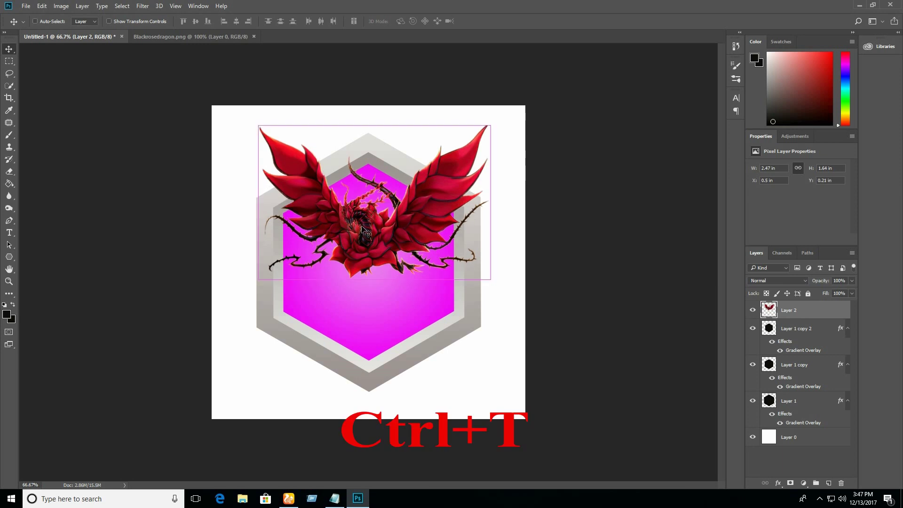
left_click_drag(491, 125, 495, 123)
left_click_drag(409, 200, 402, 200)
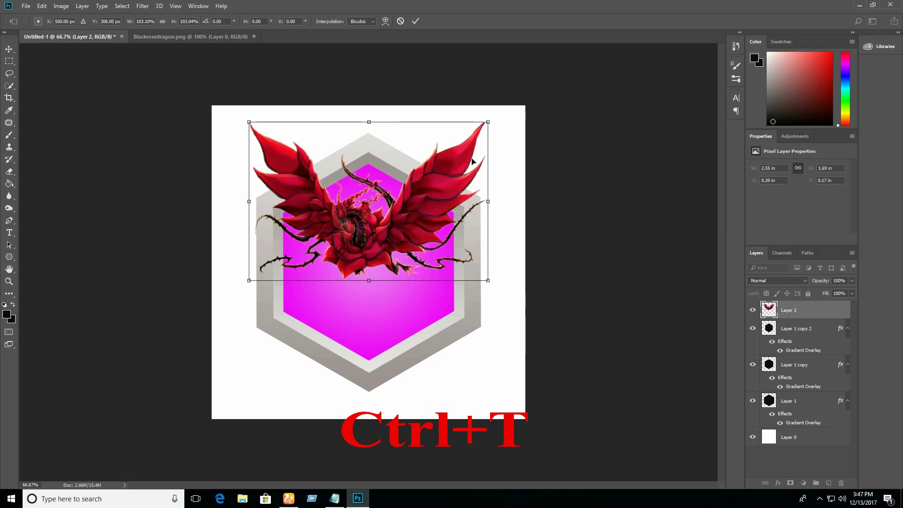
left_click_drag(489, 121, 485, 123)
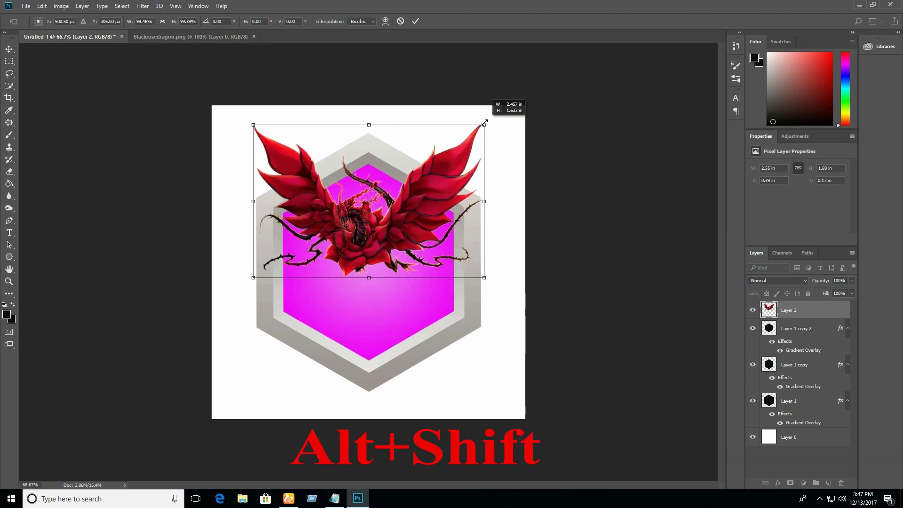
left_click_drag(423, 203, 420, 211)
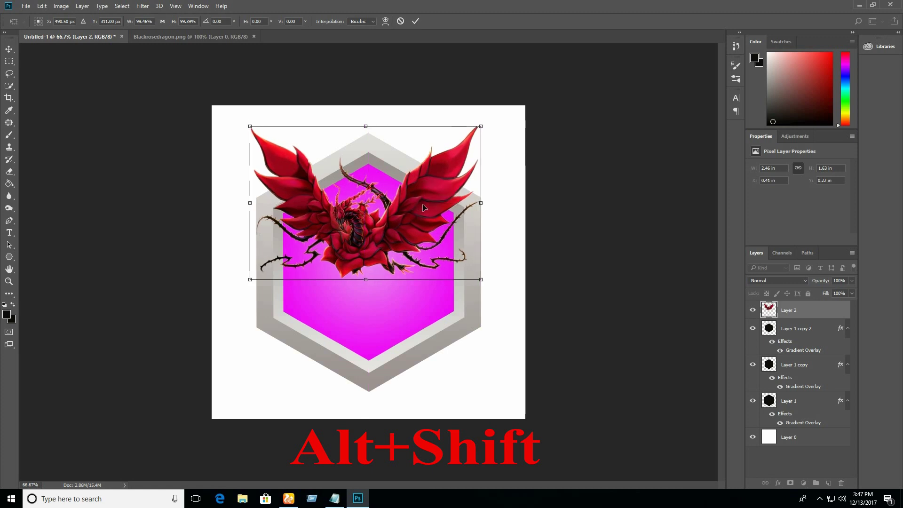
left_click(417, 21)
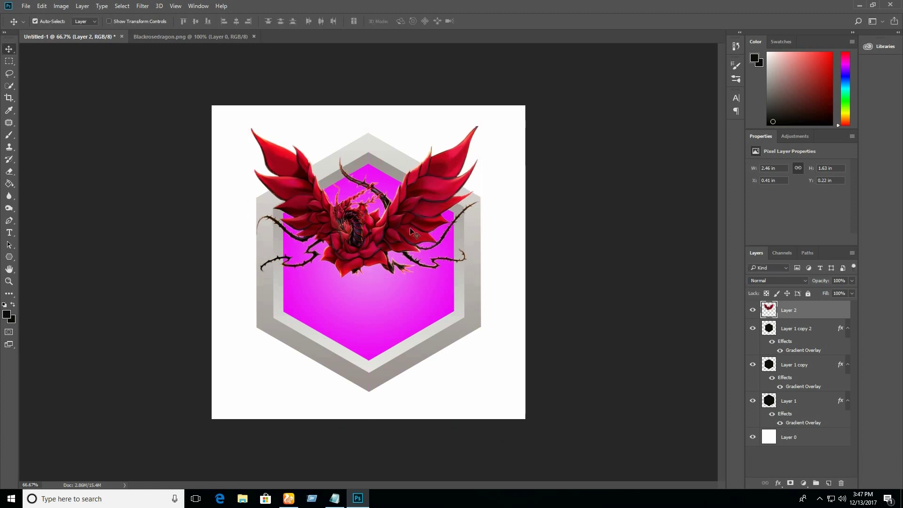
left_click_drag(390, 228, 396, 229)
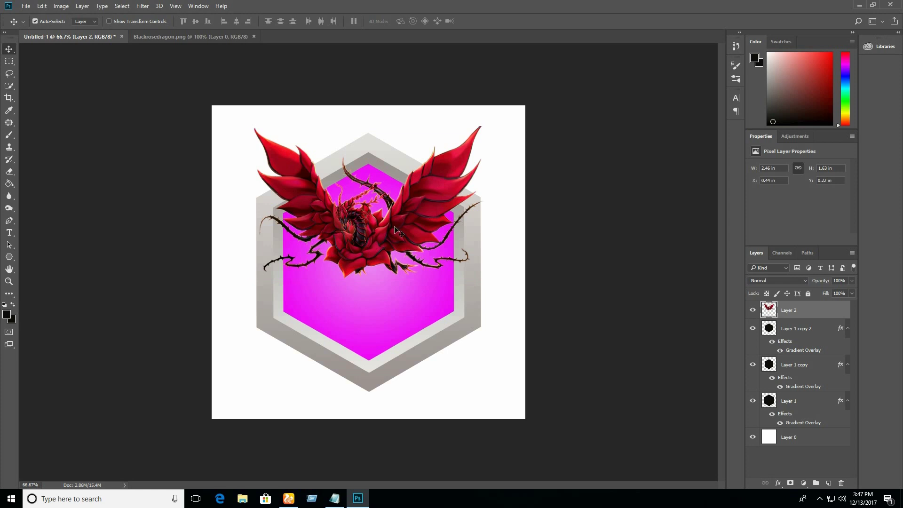
Step: Recolour the dragon magenta via Hue/Saturation (Hue -41, Saturation +12, Lightness +7) and nudge it into place
left_click(61, 5)
mouse_move(75, 30)
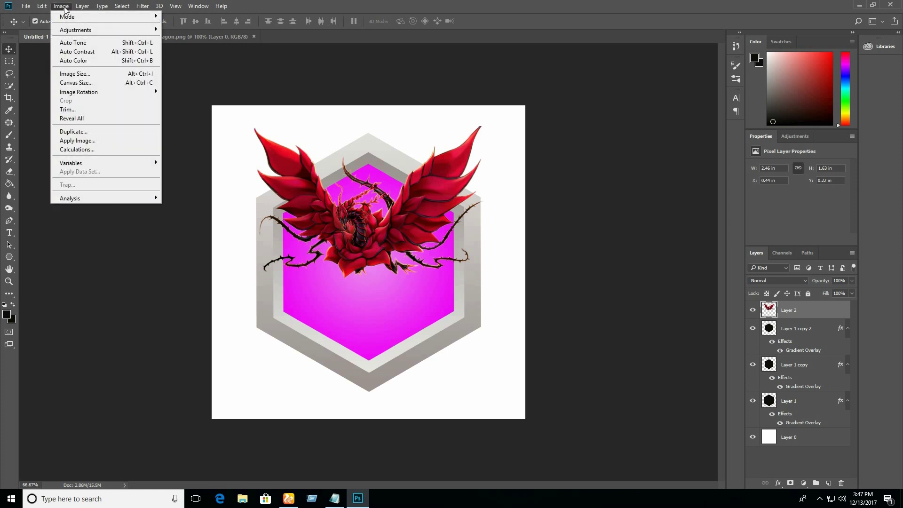
left_click(189, 78)
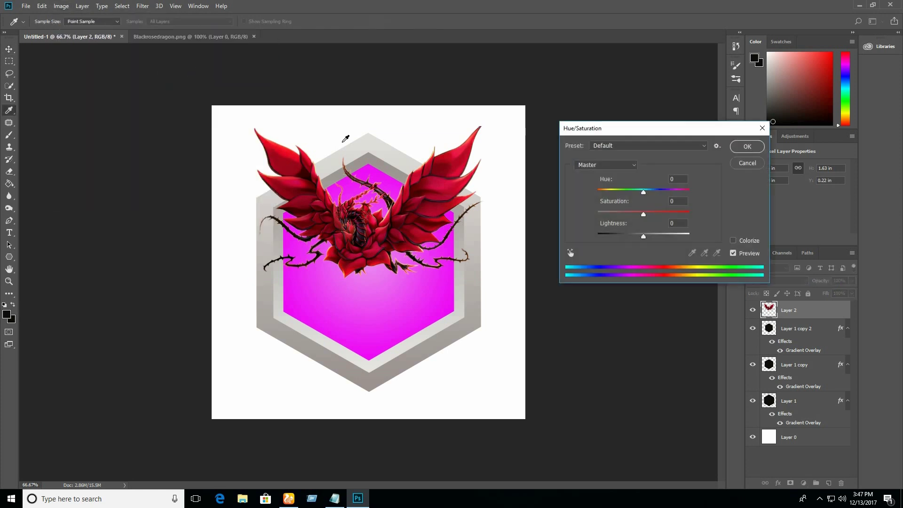
mouse_move(643, 189)
left_mouse_down()
mouse_move(625, 190)
mouse_move(649, 213)
mouse_move(646, 236)
left_mouse_up()
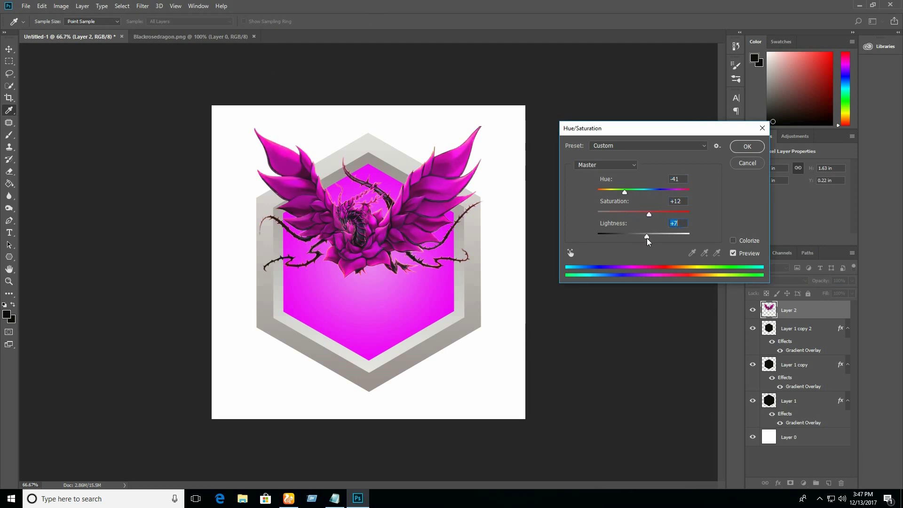
left_click(742, 148)
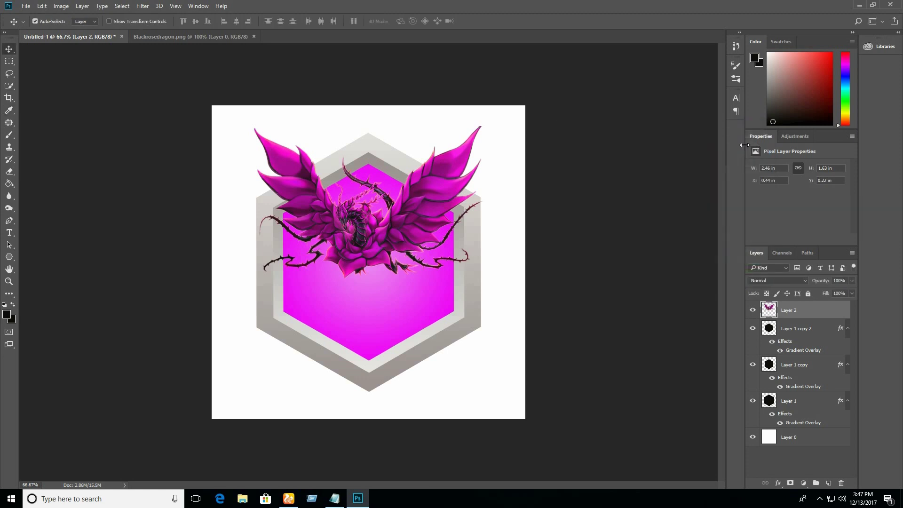
left_click_drag(361, 225, 364, 223)
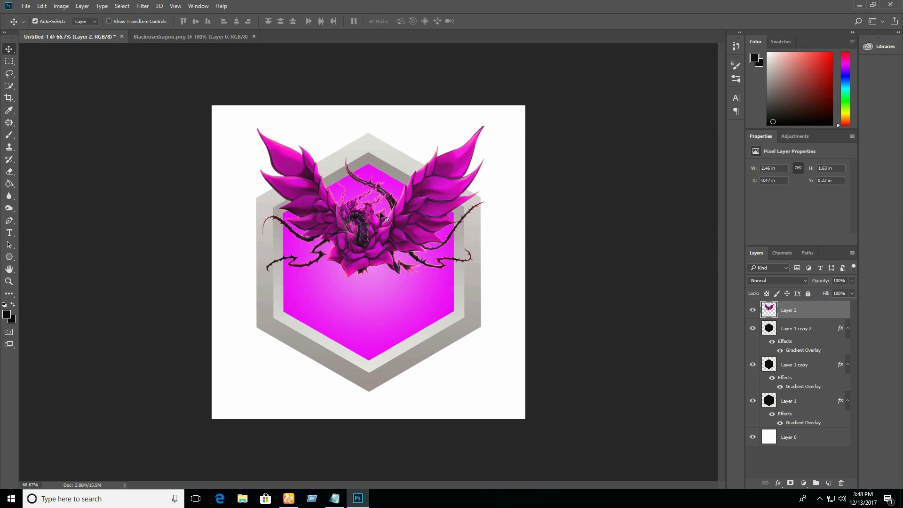
left_click_drag(372, 215, 367, 218)
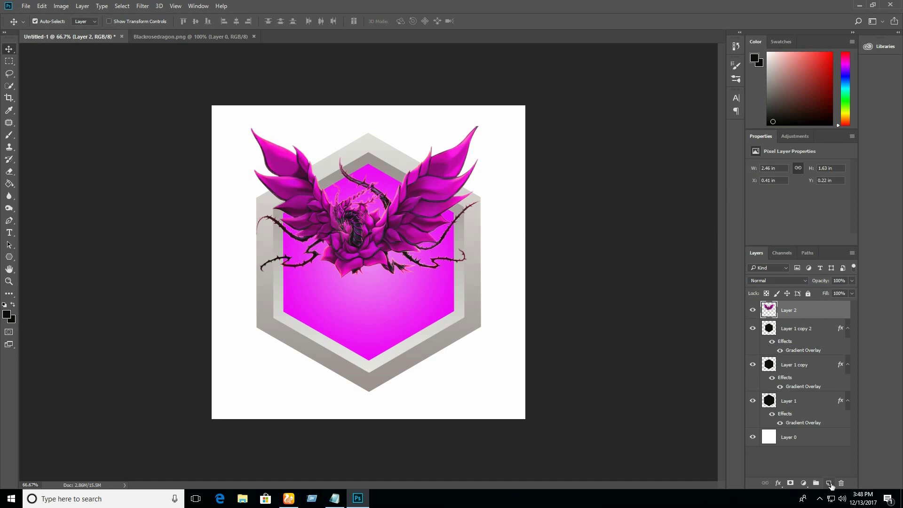
Step: On a new layer, trace a closed pen path around the hexagon's right half
left_click(828, 483)
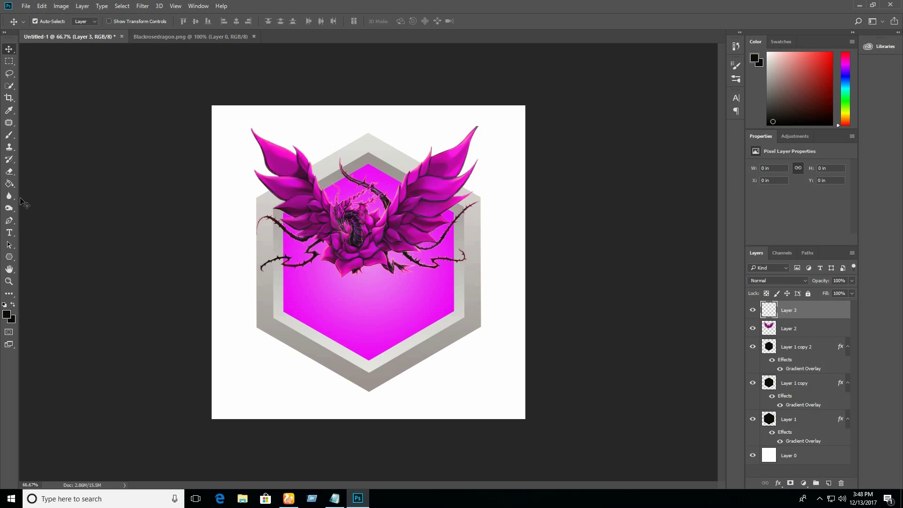
left_click(11, 220)
left_click(412, 142)
left_click(281, 355)
left_click(311, 385)
left_click(398, 394)
left_click(461, 361)
left_click(498, 337)
left_click(503, 282)
left_click(495, 215)
left_click(489, 139)
left_click(468, 117)
left_click(412, 142)
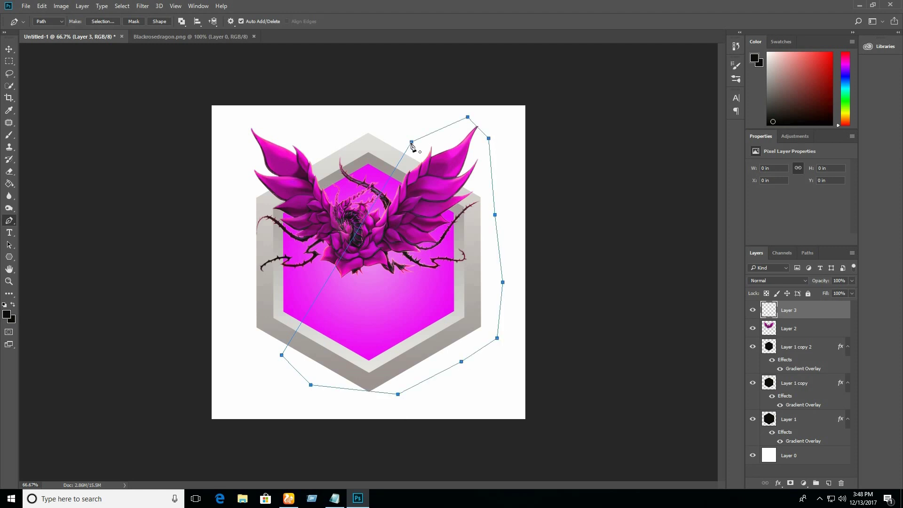
Step: Turn the path into a selection and intersect it with the Layer 1 hexagon shape
right_click(414, 158)
left_click(457, 203)
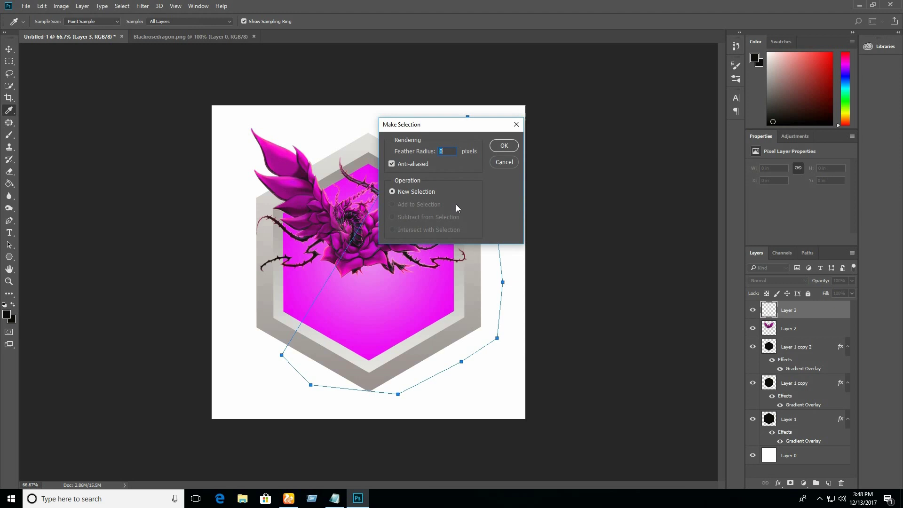
left_click(503, 148)
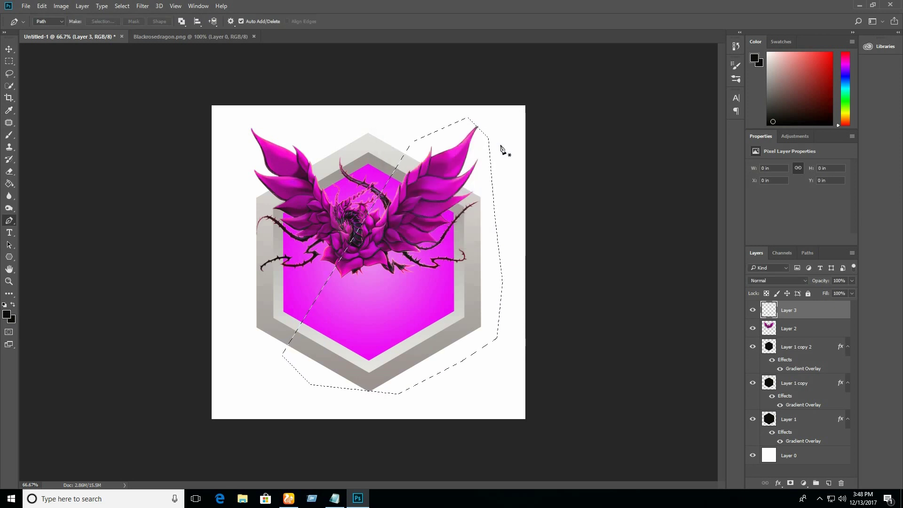
left_click(770, 419, "ctrl+alt+shift")
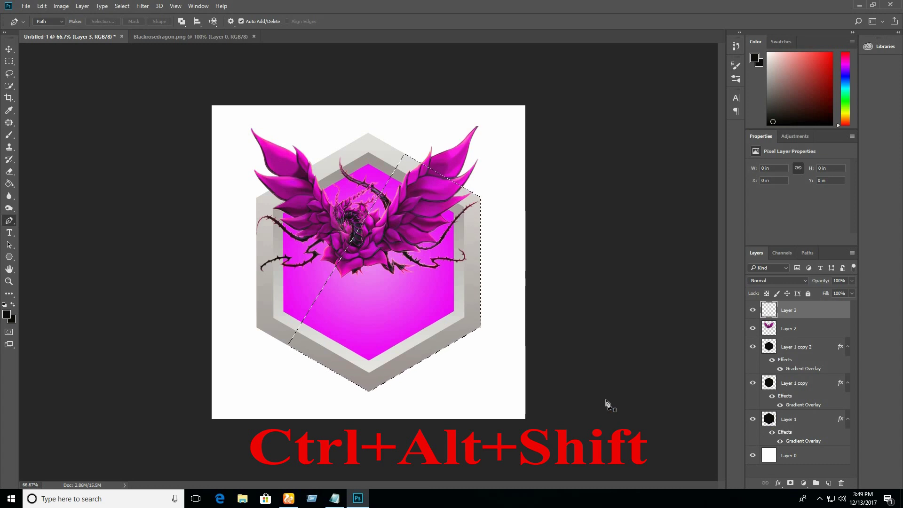
Step: Fill the selection with near-white and lower the layer opacity to 18%
left_click(7, 315)
left_click(279, 301)
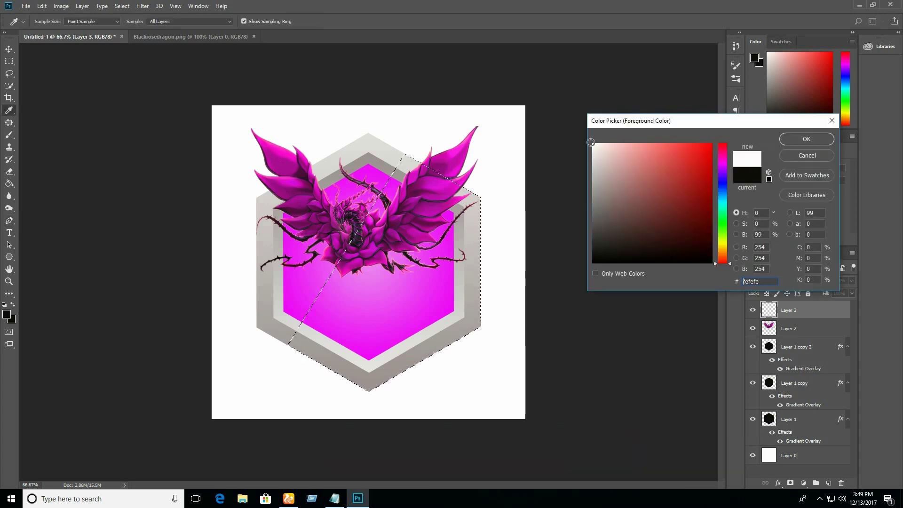
left_click(807, 139)
left_click(8, 184)
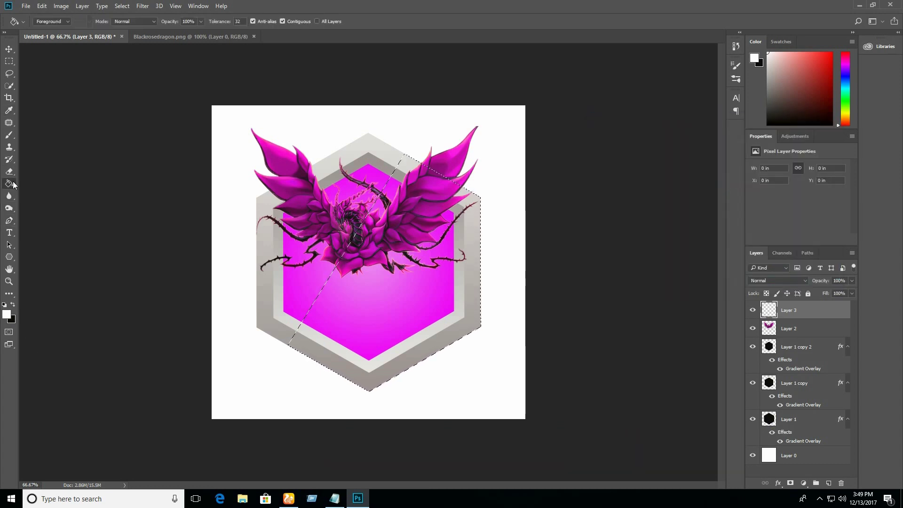
left_click(394, 269)
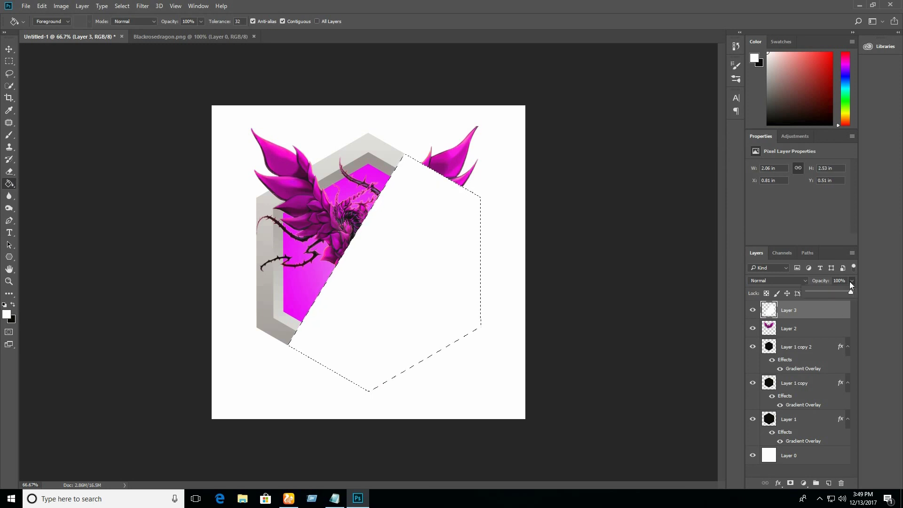
left_click_drag(825, 292, 817, 292)
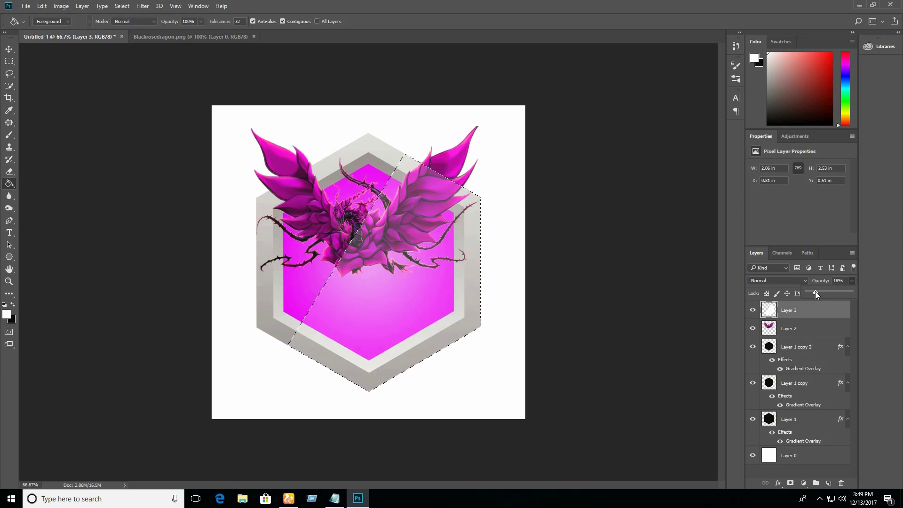
Step: Deselect and erase the sheen near the hexagon's bottom left
left_click(10, 172)
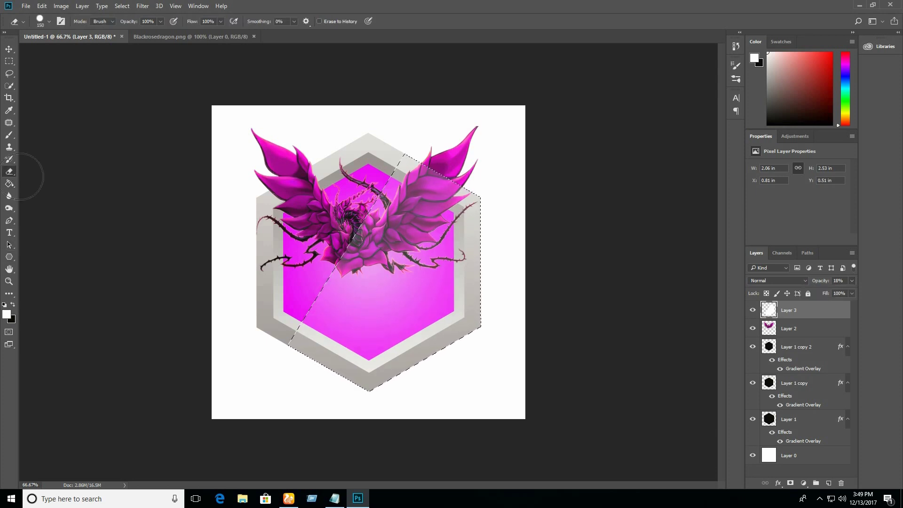
key("ctrl+d")
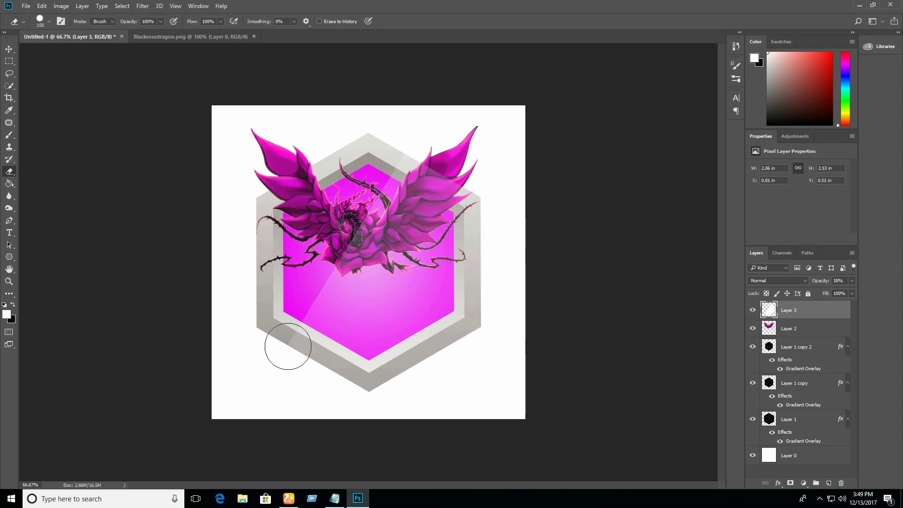
mouse_move(288, 346)
left_mouse_down()
mouse_move(337, 367)
mouse_move(374, 363)
mouse_move(303, 355)
mouse_move(302, 346)
mouse_move(447, 346)
mouse_move(294, 347)
mouse_move(500, 337)
mouse_move(472, 329)
mouse_move(292, 334)
mouse_move(495, 323)
mouse_move(278, 333)
left_mouse_up()
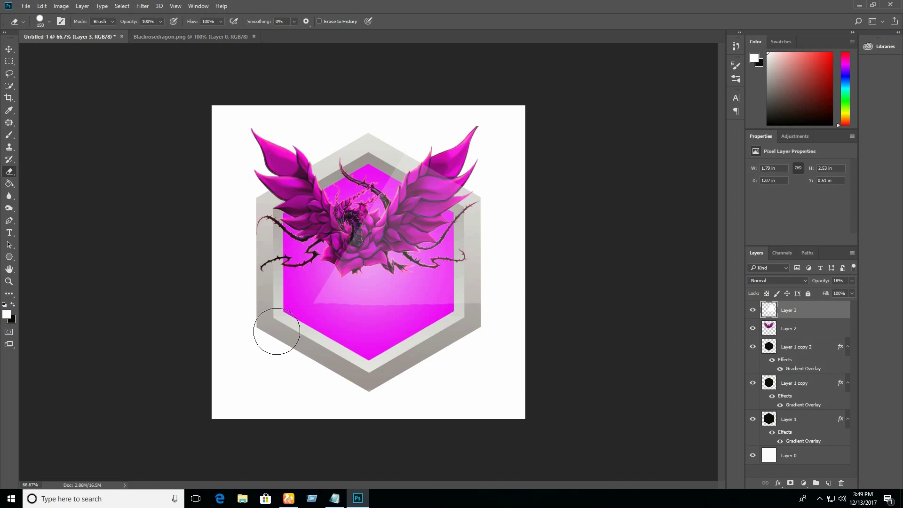
Step: On a new layer, draw a wide white rectangle across the hexagon's lower half
left_click(829, 483)
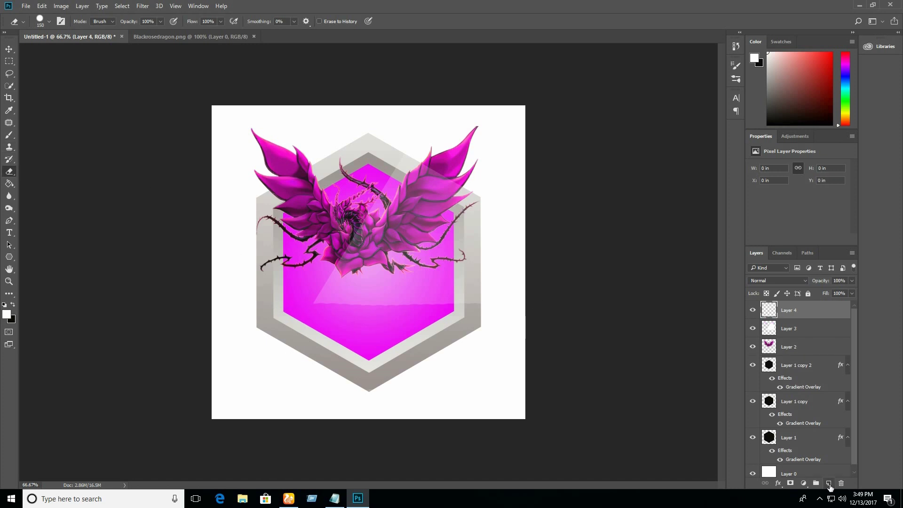
left_click(9, 257)
right_click(9, 257)
left_click(39, 261)
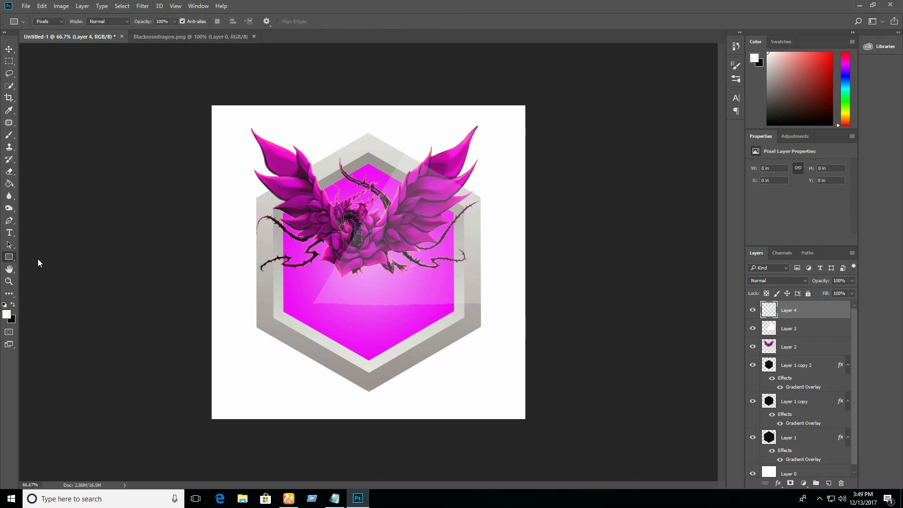
left_click(259, 290)
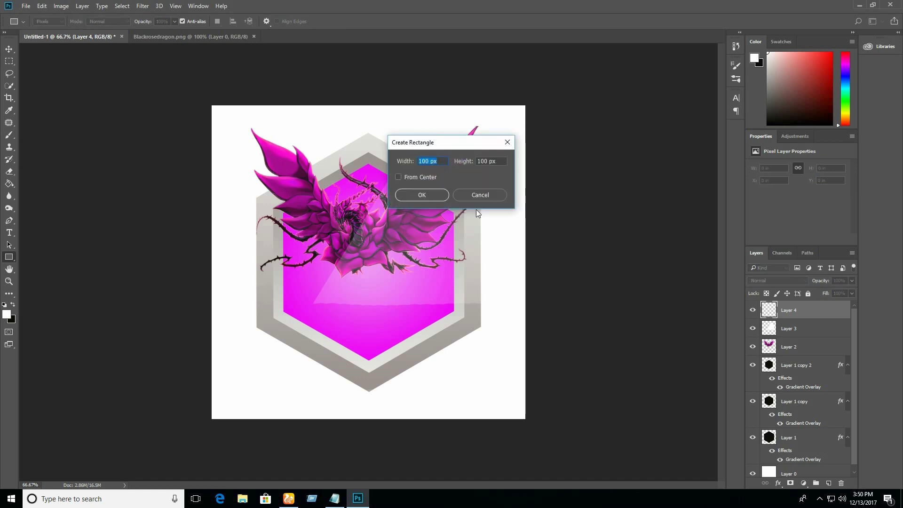
left_click(432, 191)
key("ctrl+z")
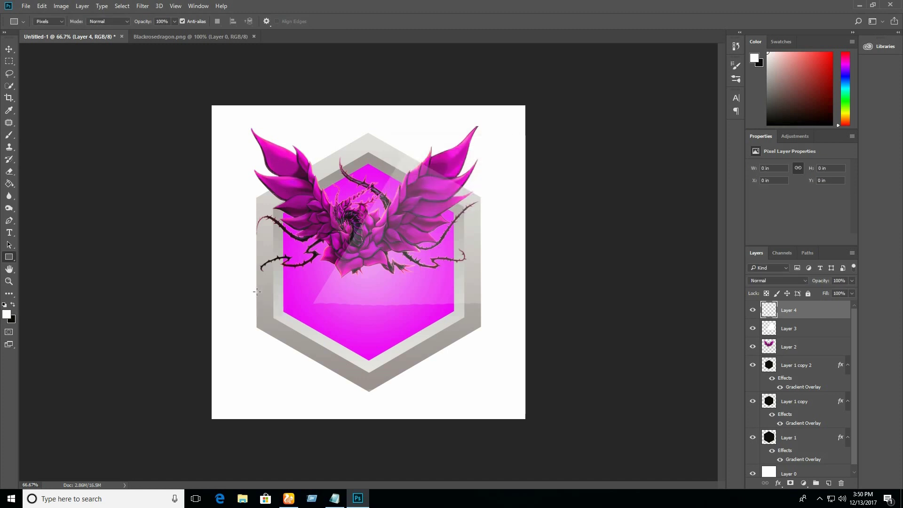
mouse_move(257, 289)
left_mouse_down()
mouse_move(355, 314)
mouse_move(480, 321)
left_mouse_up()
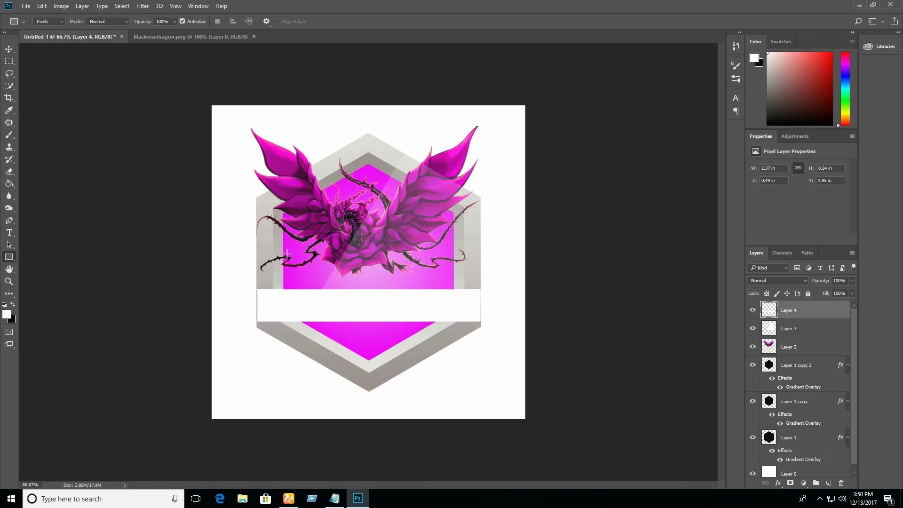
Step: Free Transform the bar so its edges line up with the hexagon, about 2.39 × 0.37 in
key("ctrl+t")
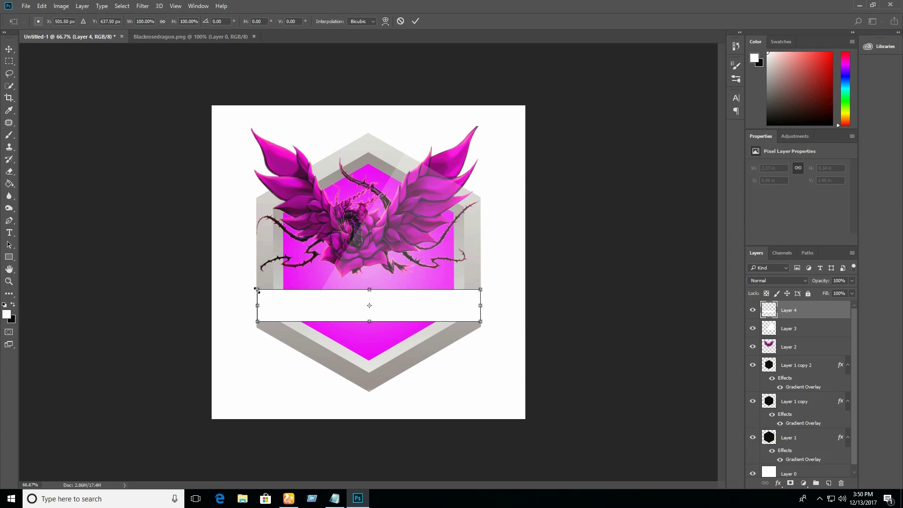
left_click_drag(254, 289, 253, 287)
key("Return")
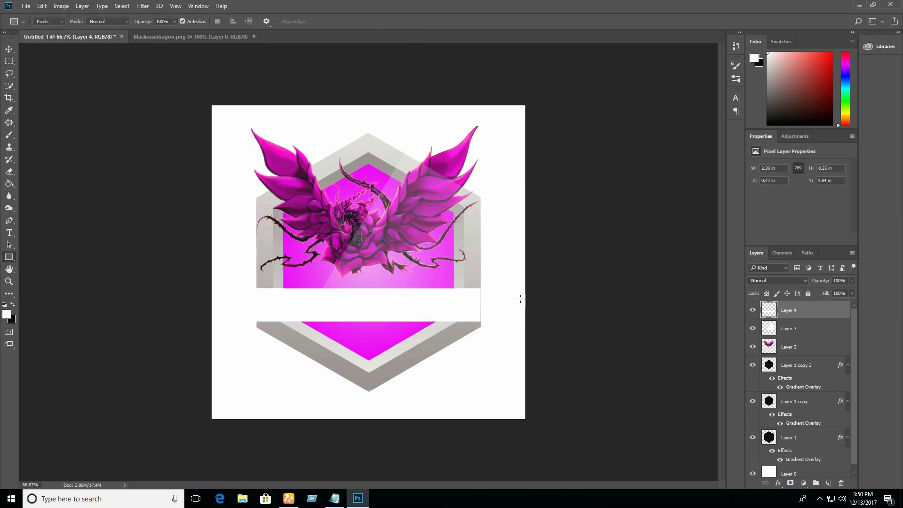
key("ctrl+t")
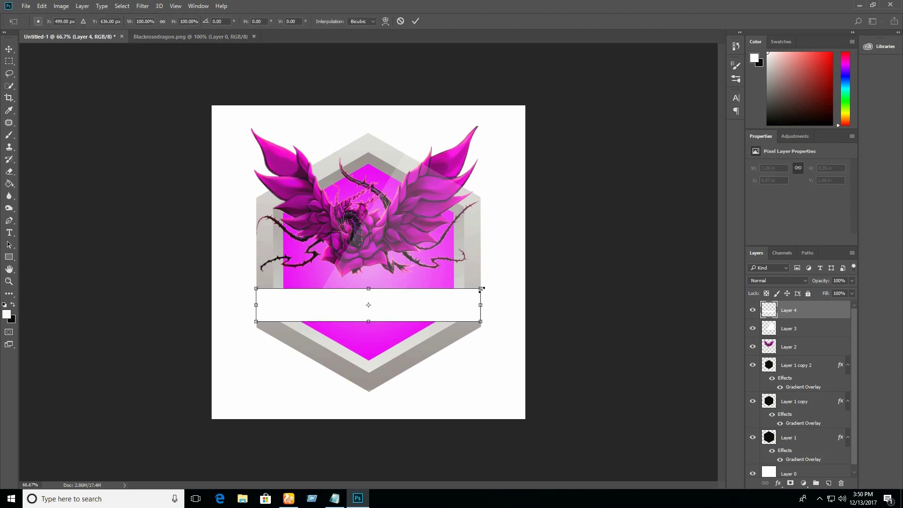
left_click_drag(482, 288, 481, 286)
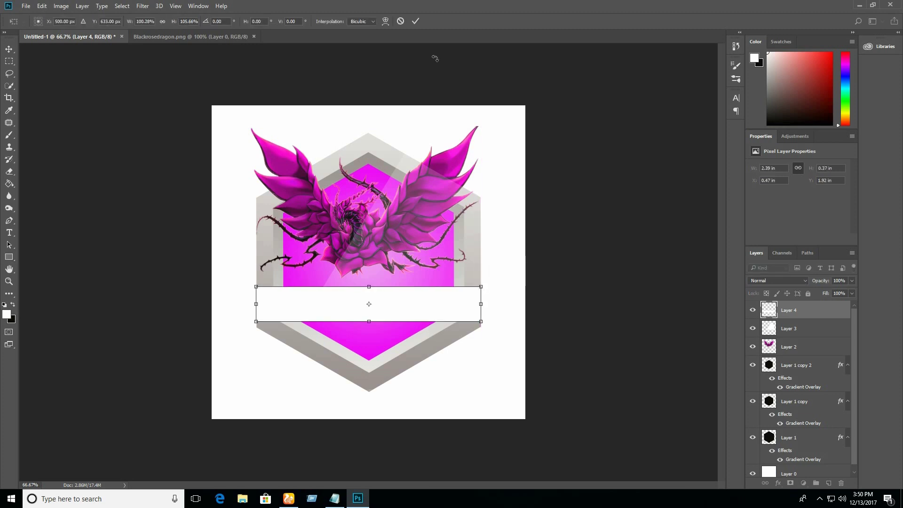
left_click(415, 21)
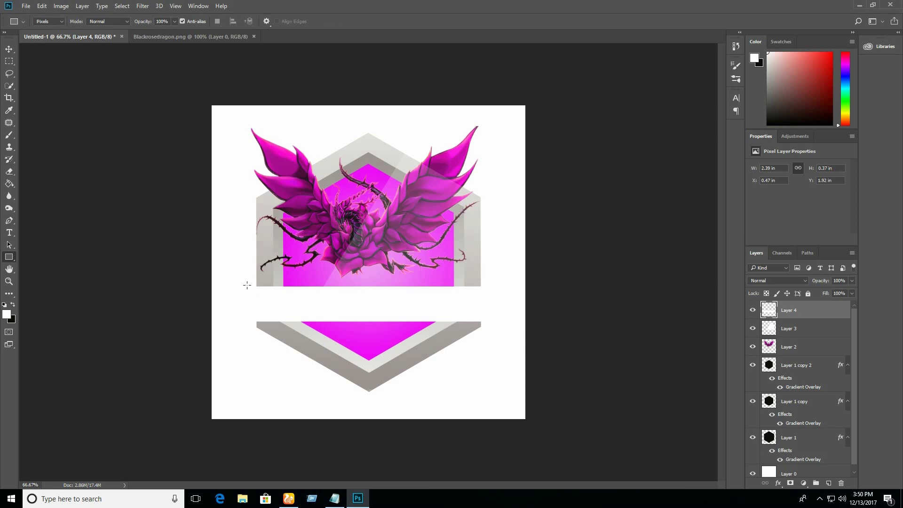
left_click(9, 49)
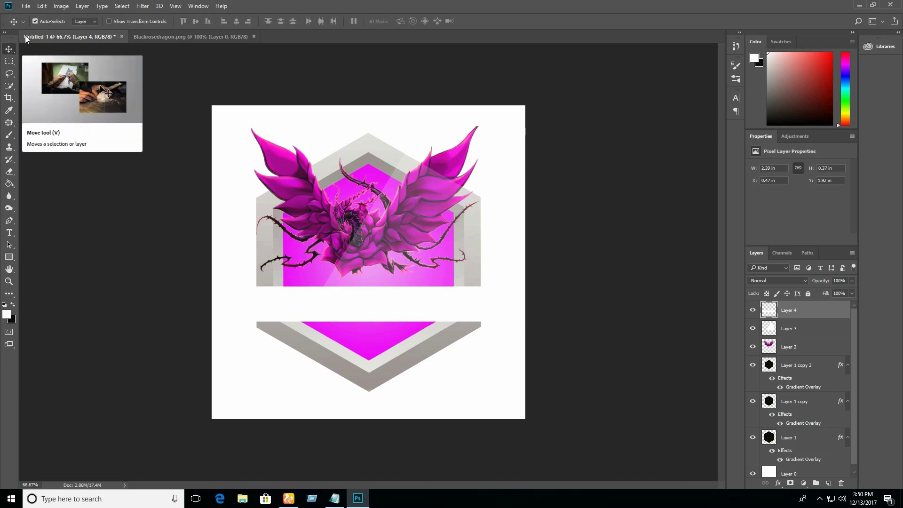
Step: Add a linear Gradient Overlay layer style to the banner layer
right_click(774, 306)
left_click(668, 59)
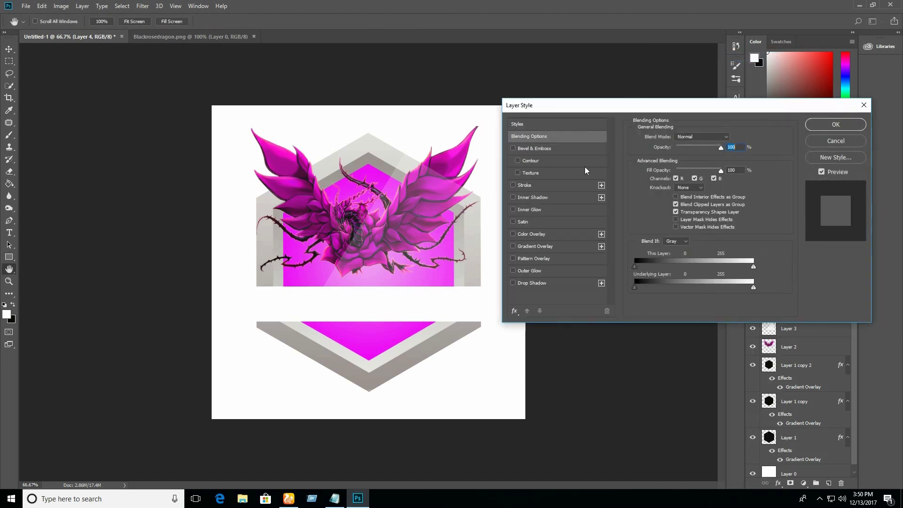
left_click(542, 249)
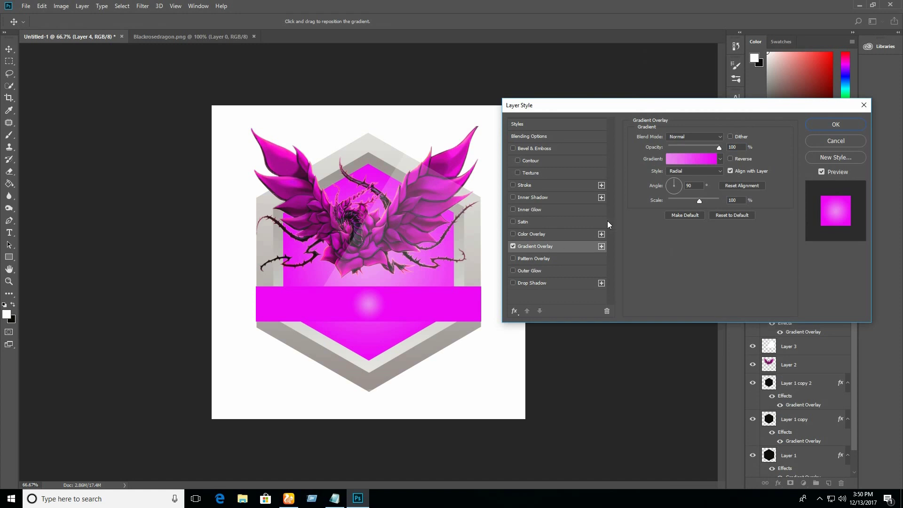
left_click(705, 171)
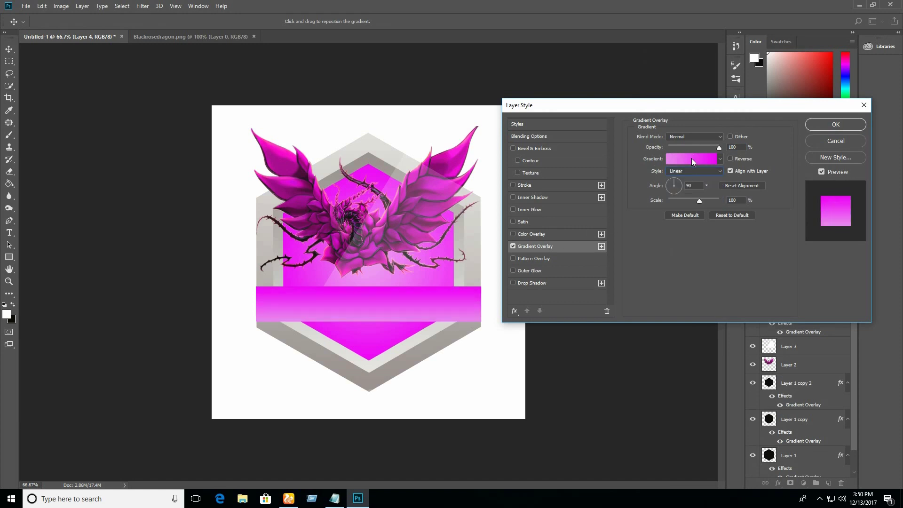
Step: Set the gradient's left colour stop to grey
left_click(691, 160)
left_click(573, 277)
left_click(617, 314)
right_click(753, 281)
left_click(769, 315)
left_click(807, 139)
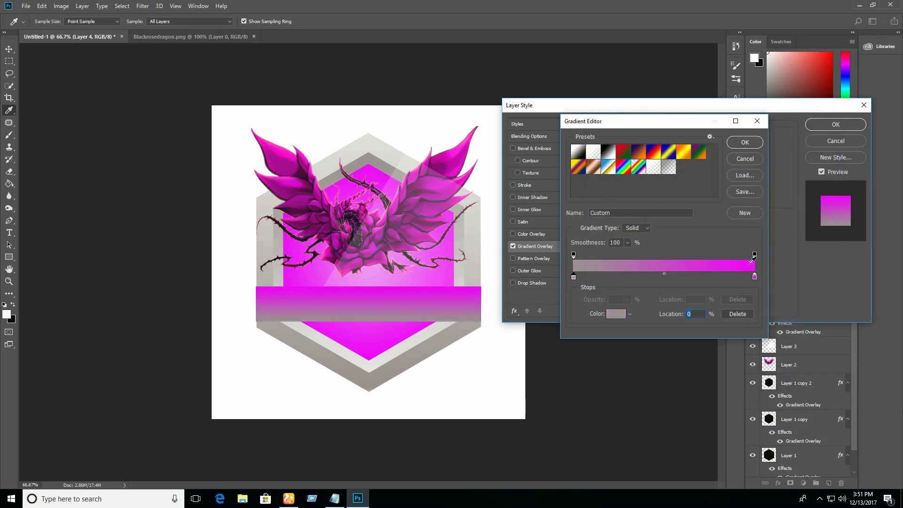
Step: Set the right stop to pale pinkish-white and apply the gradient overlay
left_click(754, 277)
left_click(616, 314)
left_click(600, 159)
left_click_drag(602, 160, 599, 156)
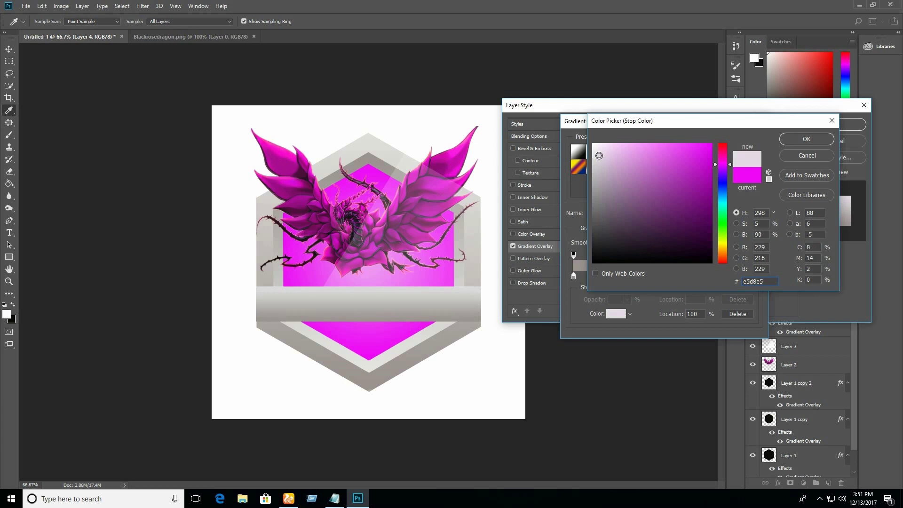
left_click(811, 139)
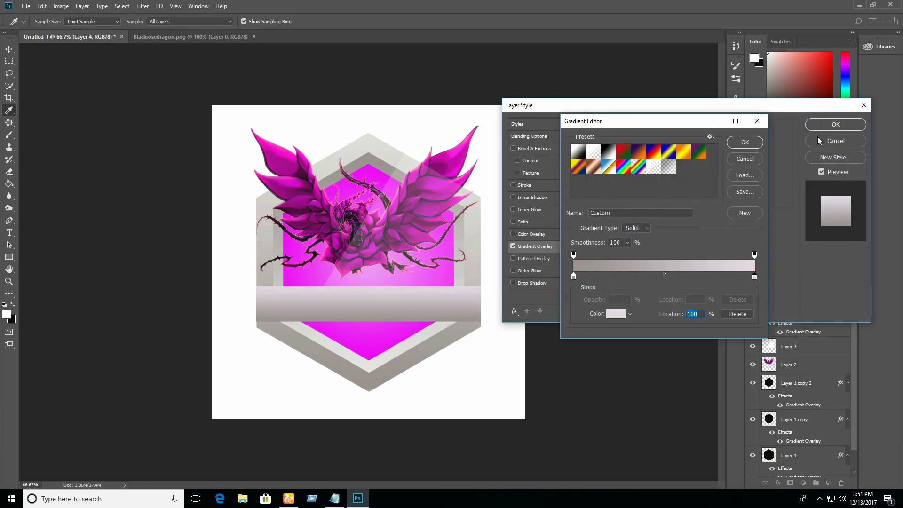
left_click(755, 142)
left_click(826, 125)
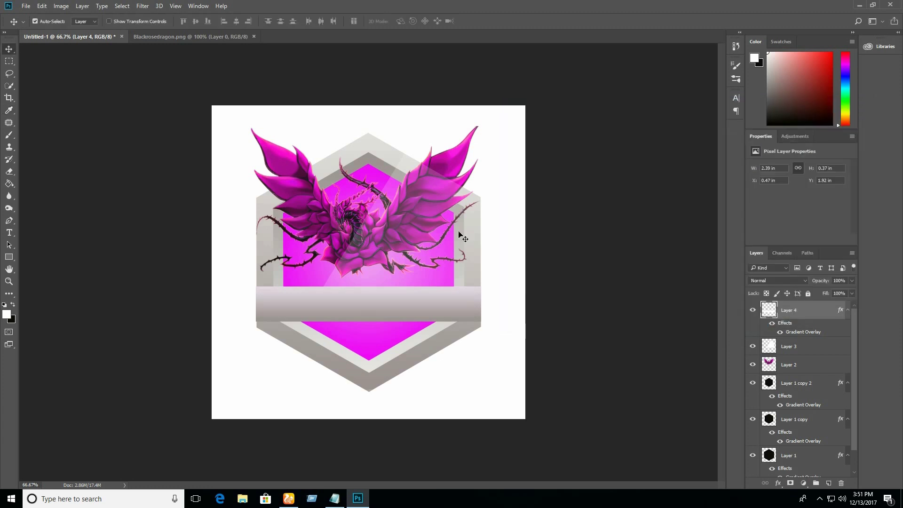
Step: Raise the banner's bottom edge to make it 2.39 × 0.35 in, keeping the full hexagon width
key("ctrl+t")
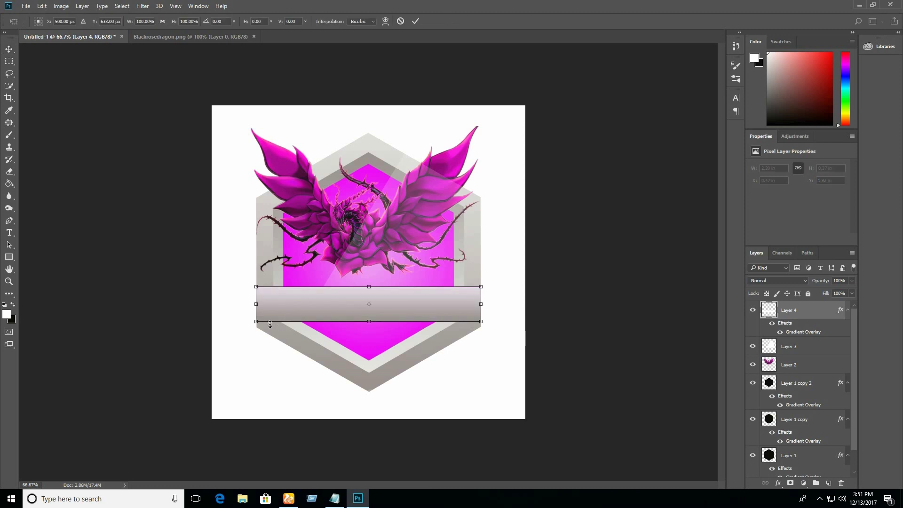
left_click_drag(256, 322, 256, 320)
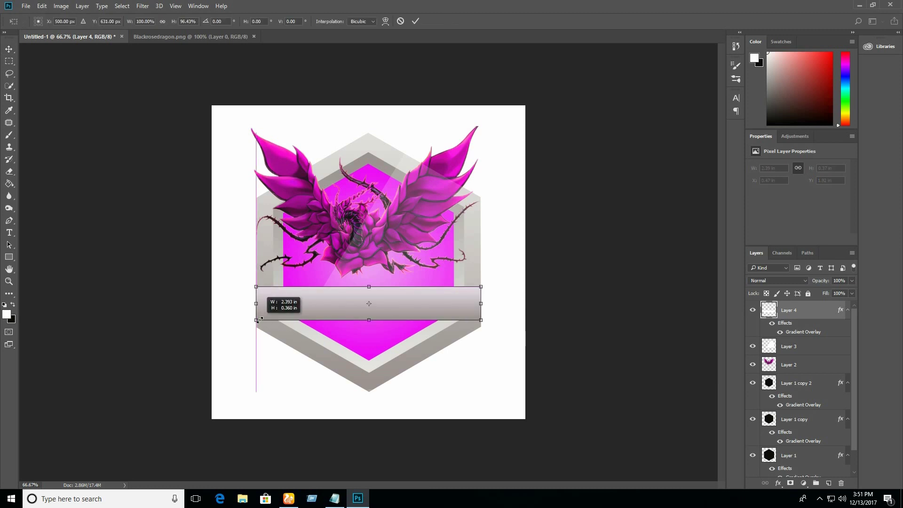
left_click_drag(258, 304, 259, 303)
left_click(415, 21)
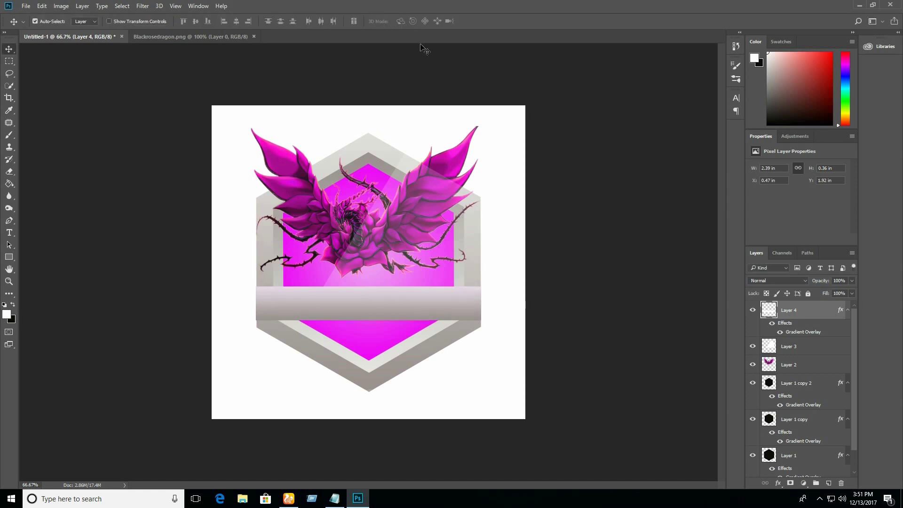
key("ctrl+t")
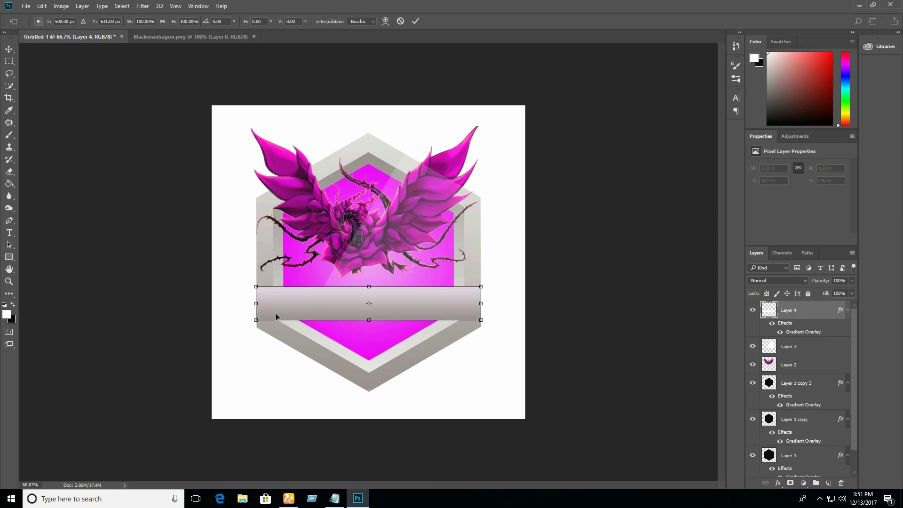
left_click_drag(257, 305, 260, 306)
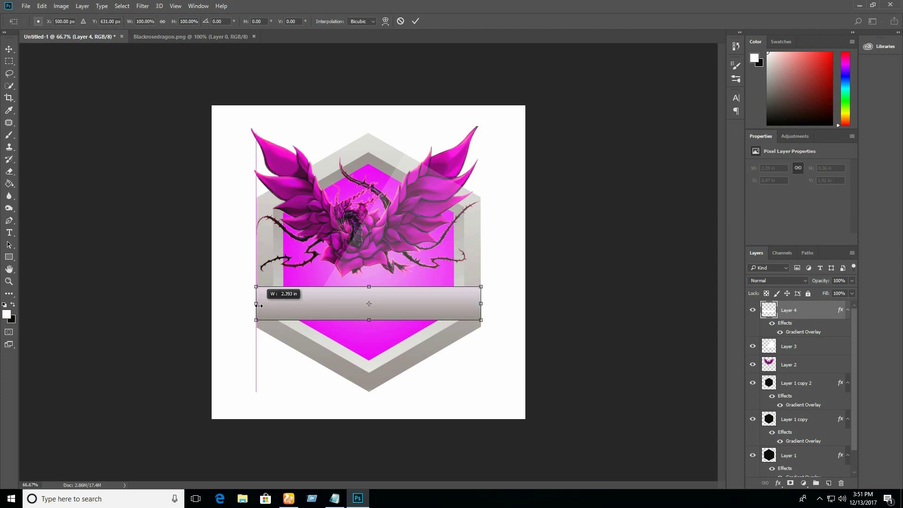
left_click_drag(260, 306, 257, 319)
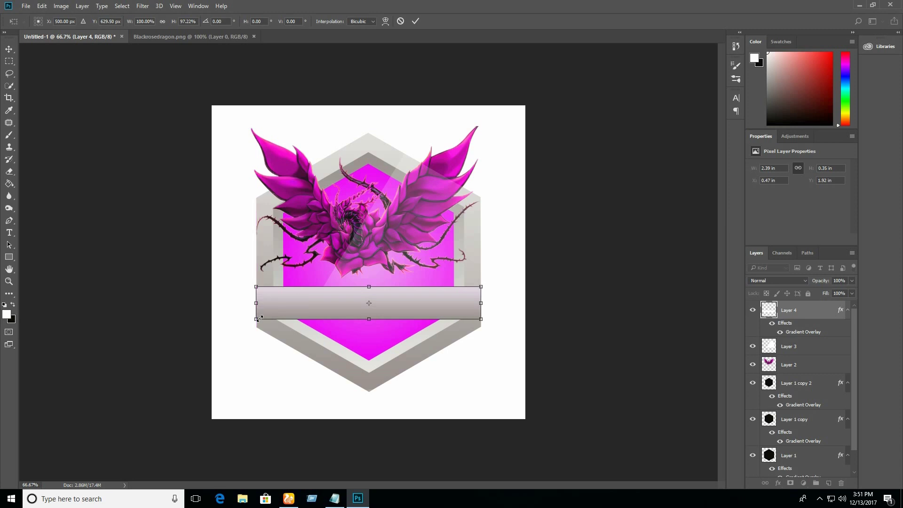
left_click(415, 21)
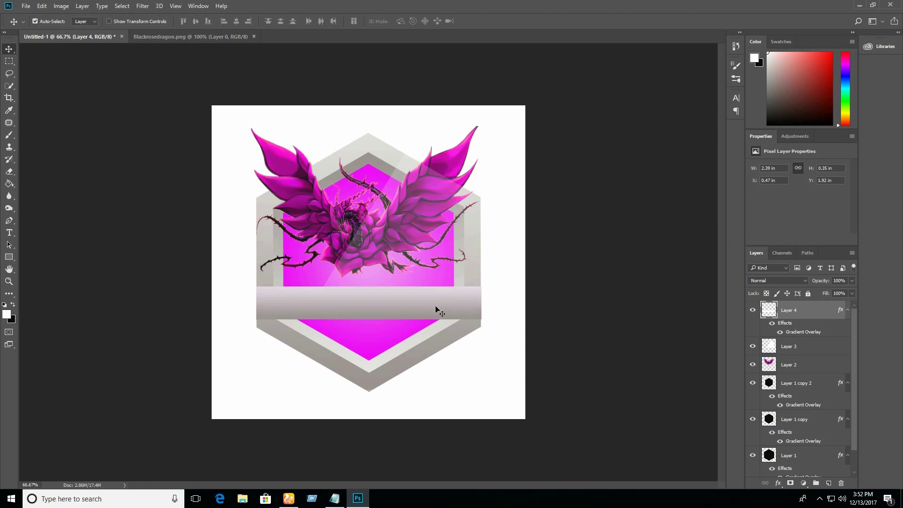
key("ctrl+t")
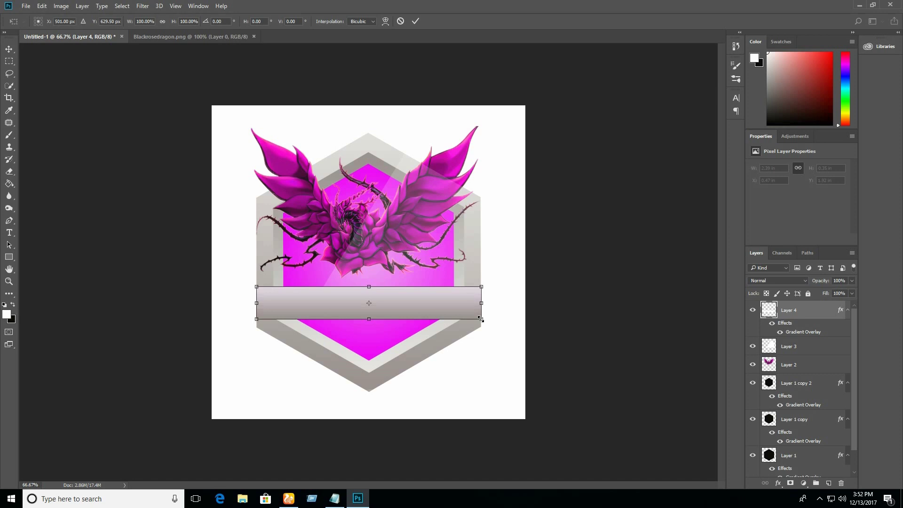
Step: Type 'Subscribe' in 48 pt Impact on the banner
left_click(416, 22)
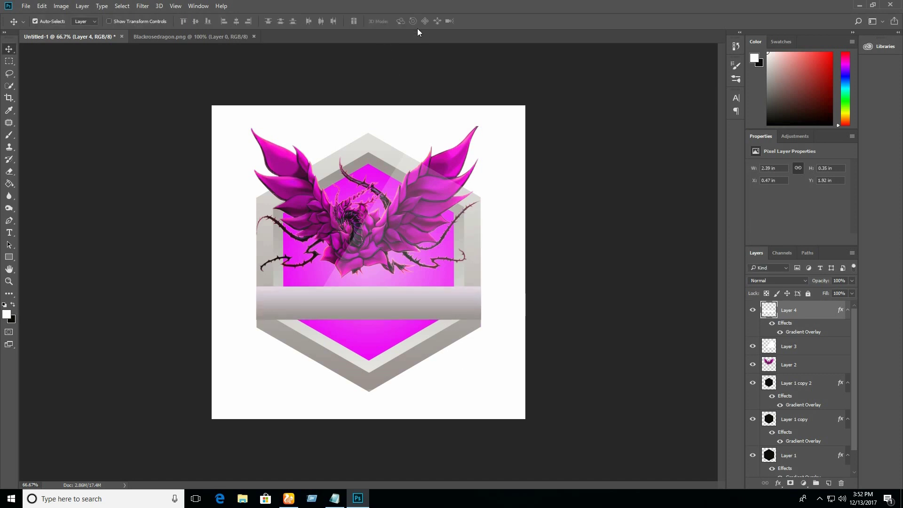
left_click(9, 232)
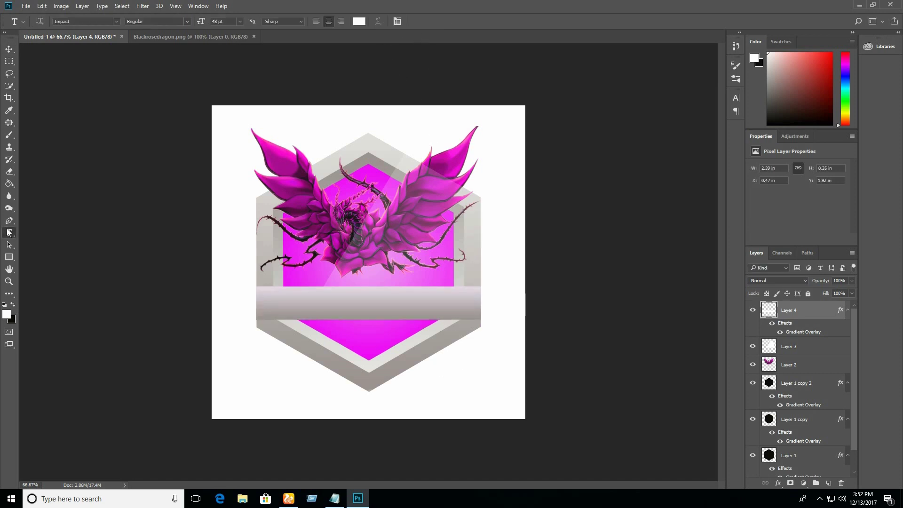
left_click(312, 306)
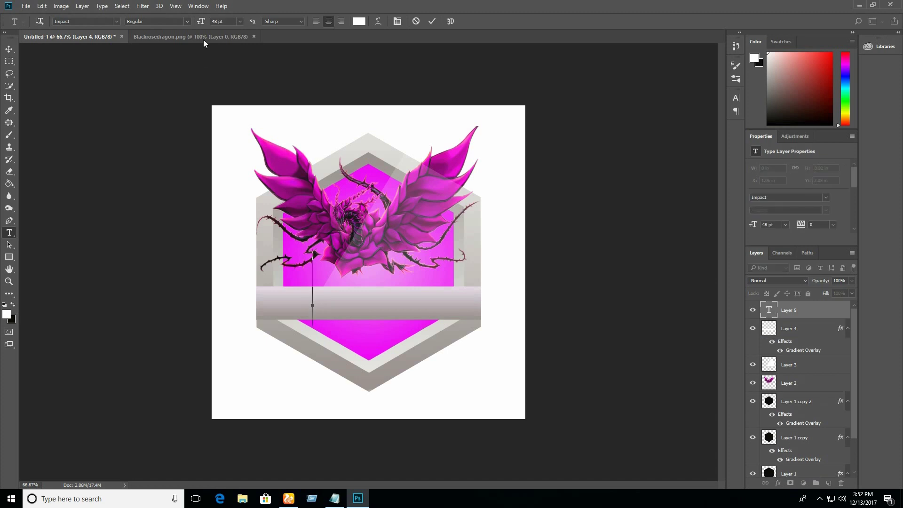
left_click(240, 22)
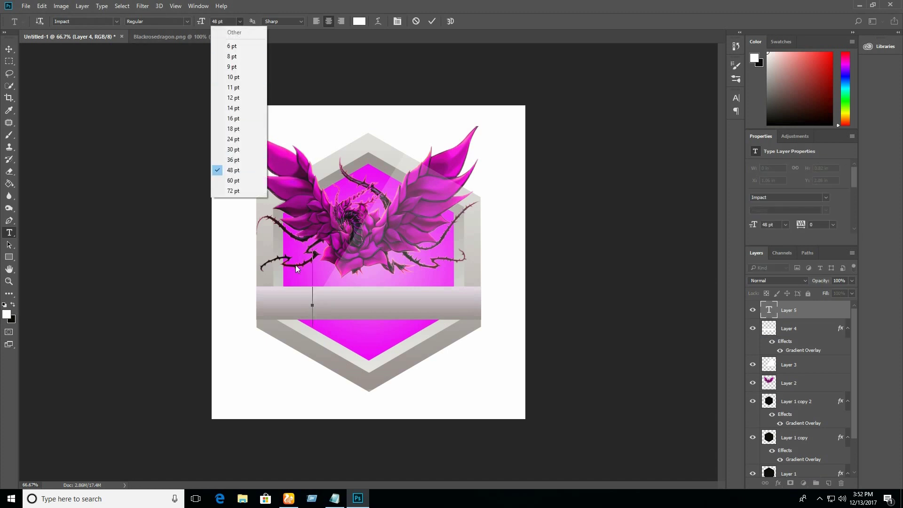
left_click(312, 200)
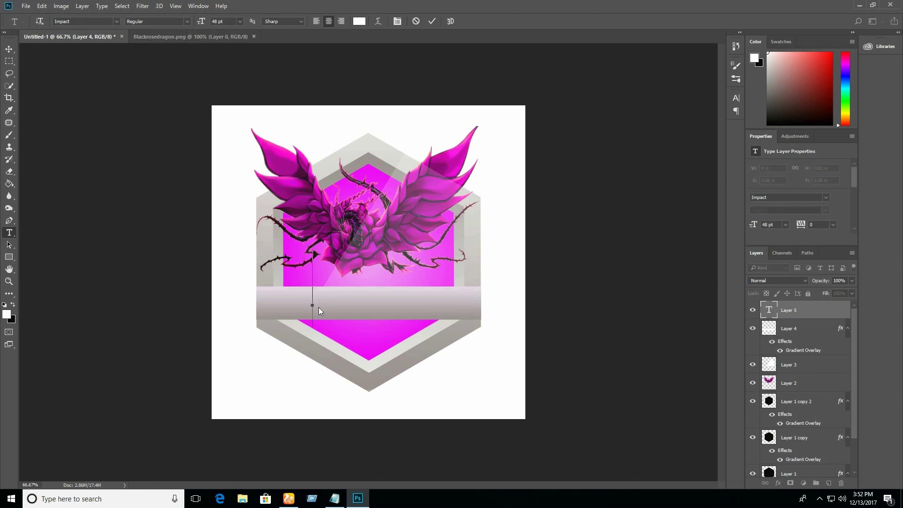
type("Su")
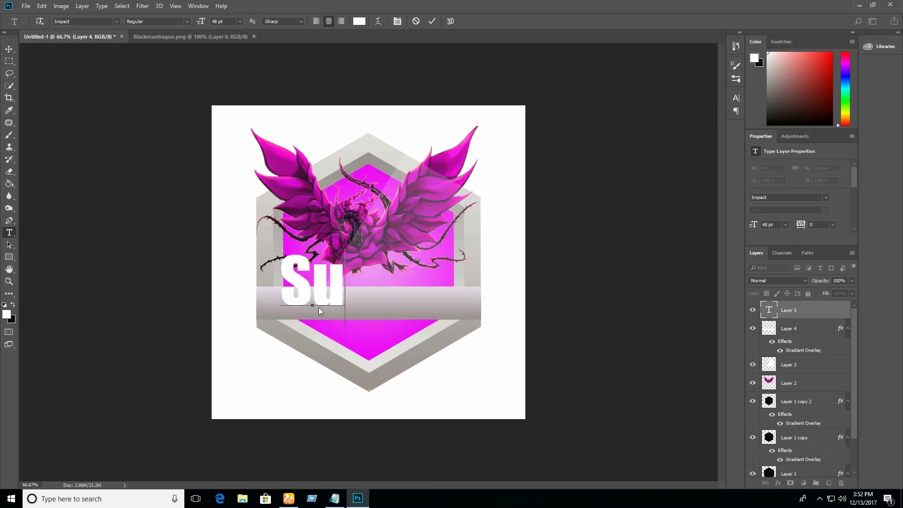
type("bs")
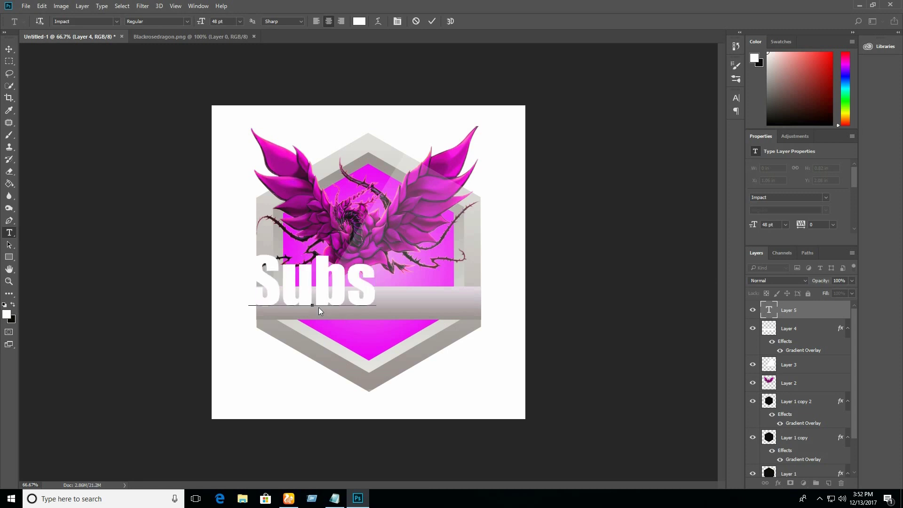
type("cribe")
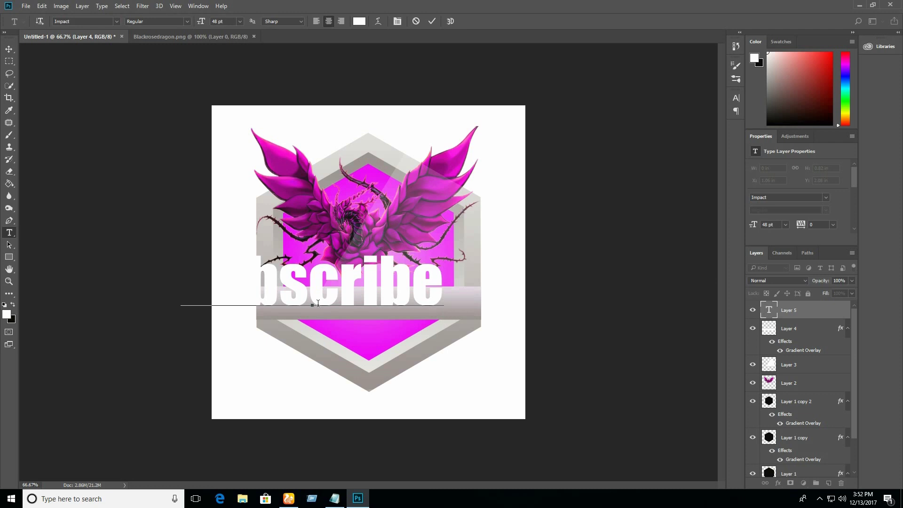
Step: Move and scale the Subscribe text down to about 26.54 pt to fit the banner
left_click(9, 49)
left_click_drag(339, 289, 392, 301)
key("ctrl+t")
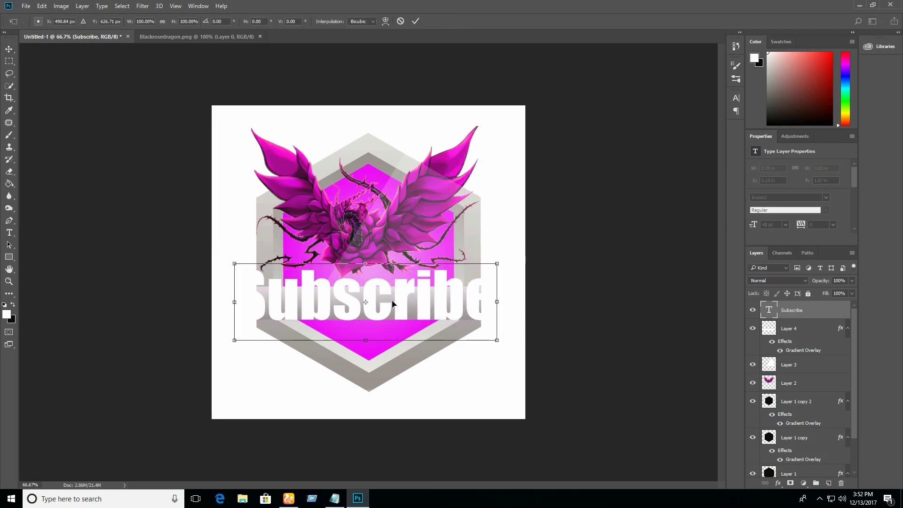
left_click_drag(497, 264, 446, 287)
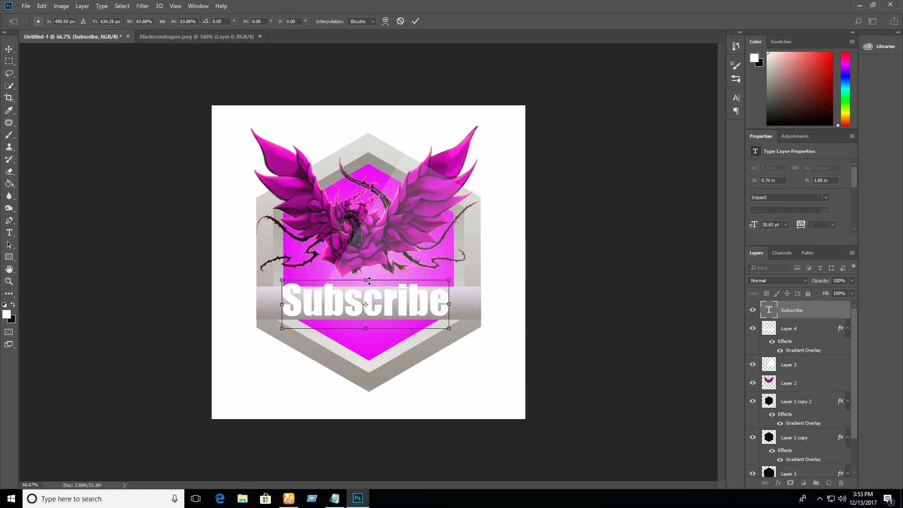
left_click_drag(367, 283, 391, 300)
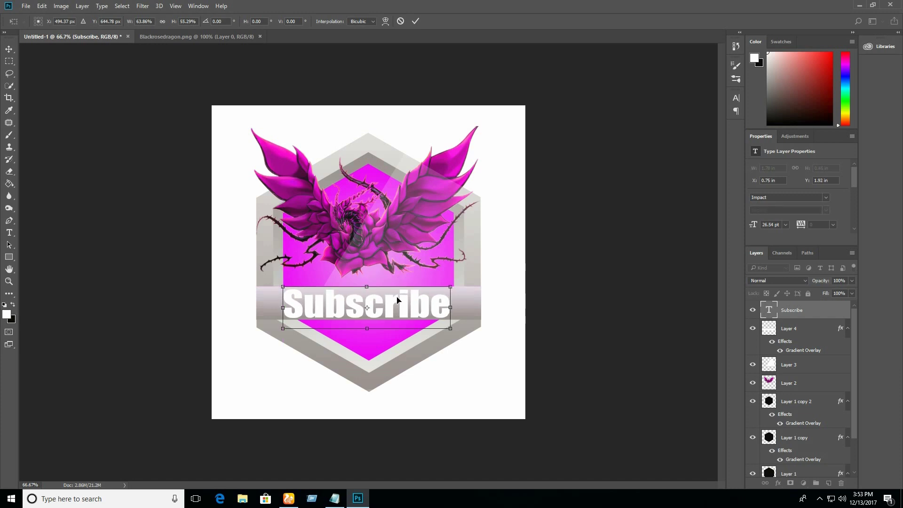
left_click(416, 21)
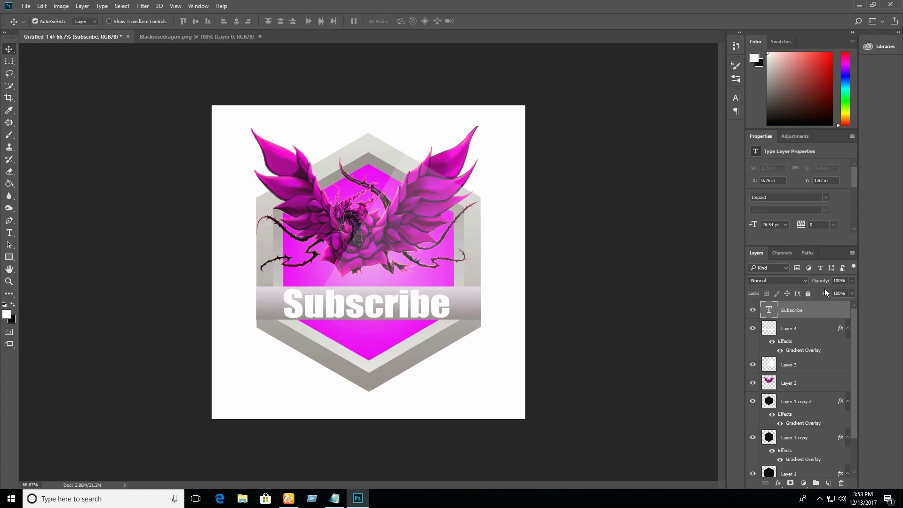
Step: Centre the Subscribe text horizontally on the canvas and delete an accidental empty text layer
left_click(236, 21)
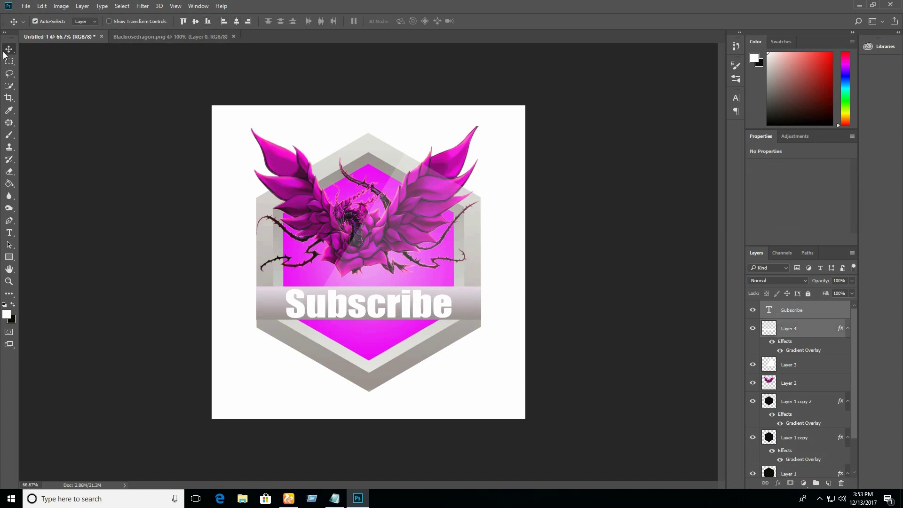
left_click(790, 314)
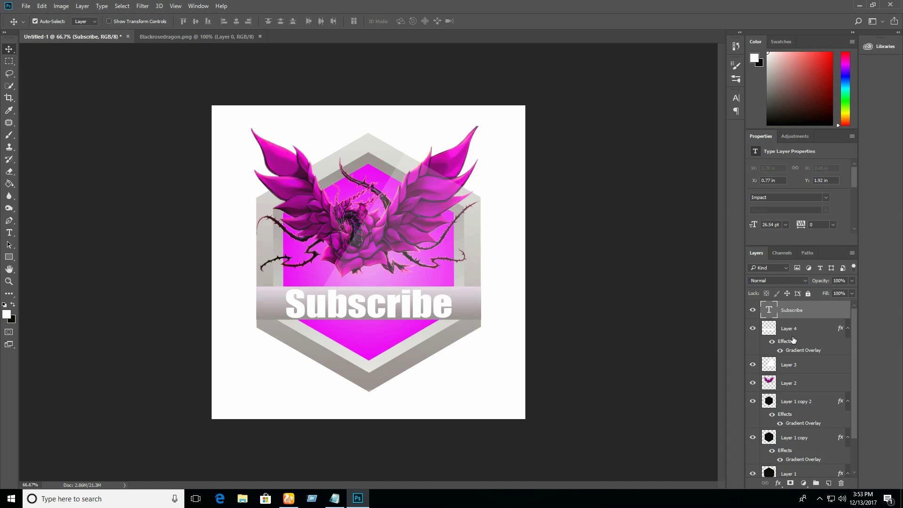
left_click(9, 232)
left_click_drag(443, 300, 400, 303)
left_click(787, 316)
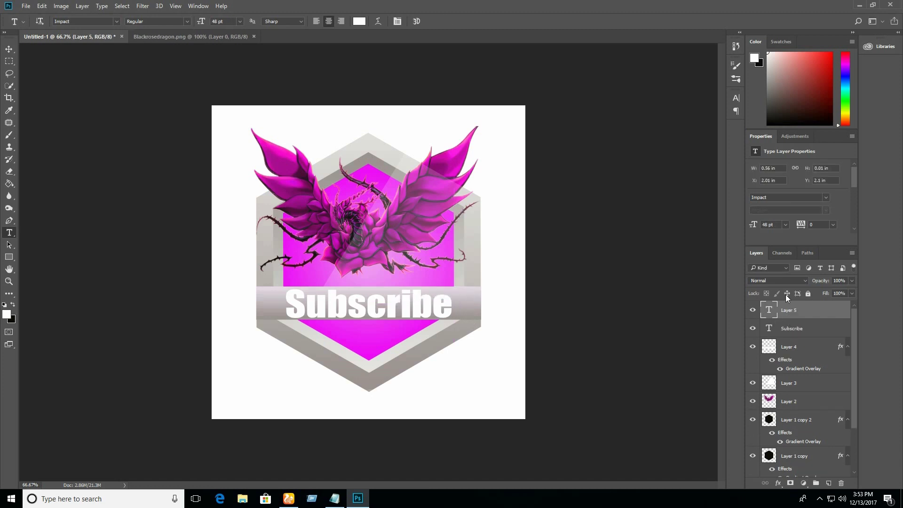
right_click(799, 310)
left_click(635, 130)
left_click(421, 187)
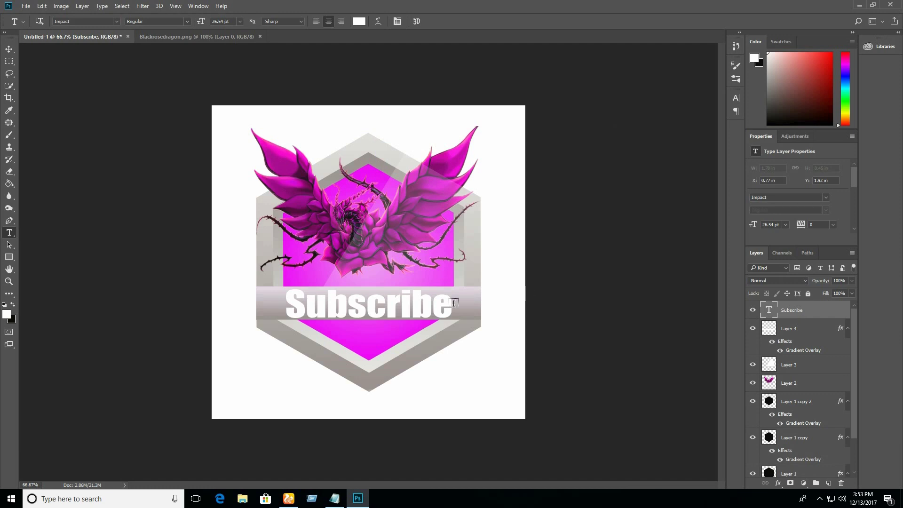
Step: Delete a second accidentally created empty text layer, Layer 5
left_click_drag(453, 302, 400, 282)
left_click(783, 315)
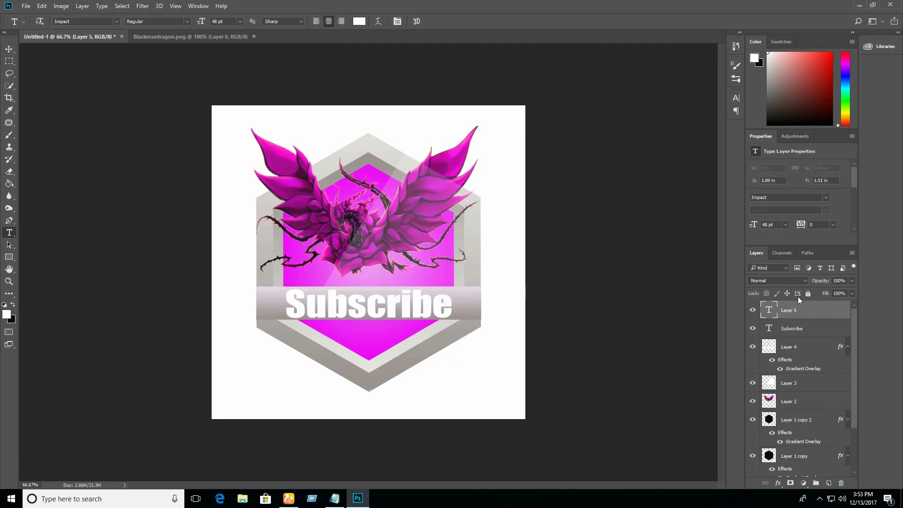
right_click(792, 312)
left_click(630, 129)
left_click(421, 188)
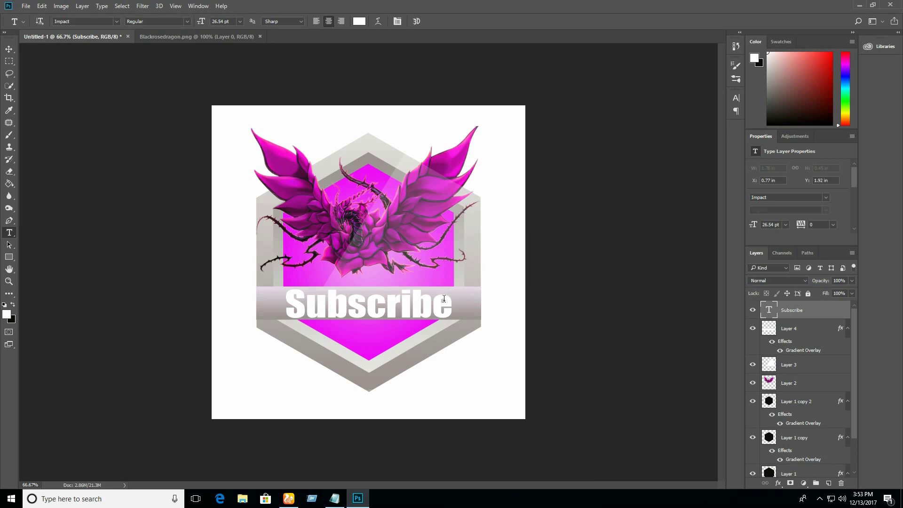
Step: Change the Subscribe text colour to bright red
left_click_drag(452, 302, 264, 308)
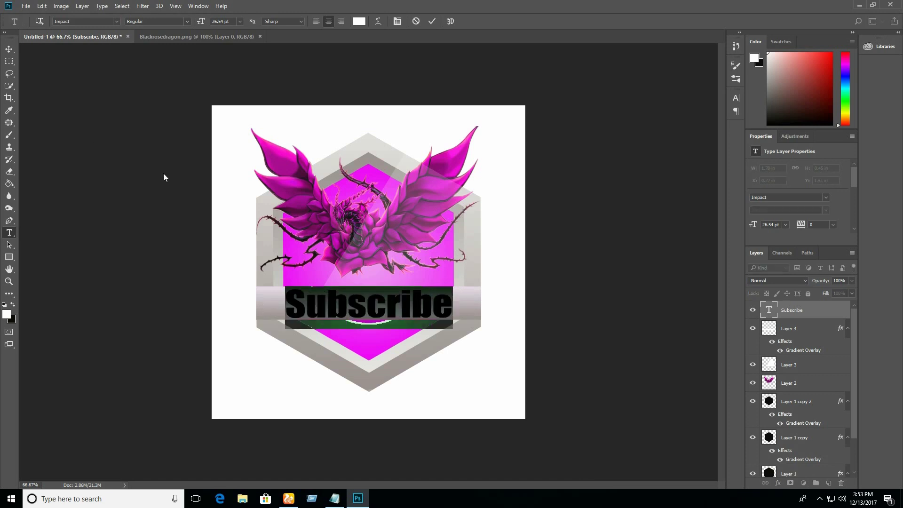
left_click(6, 315)
left_click(708, 146)
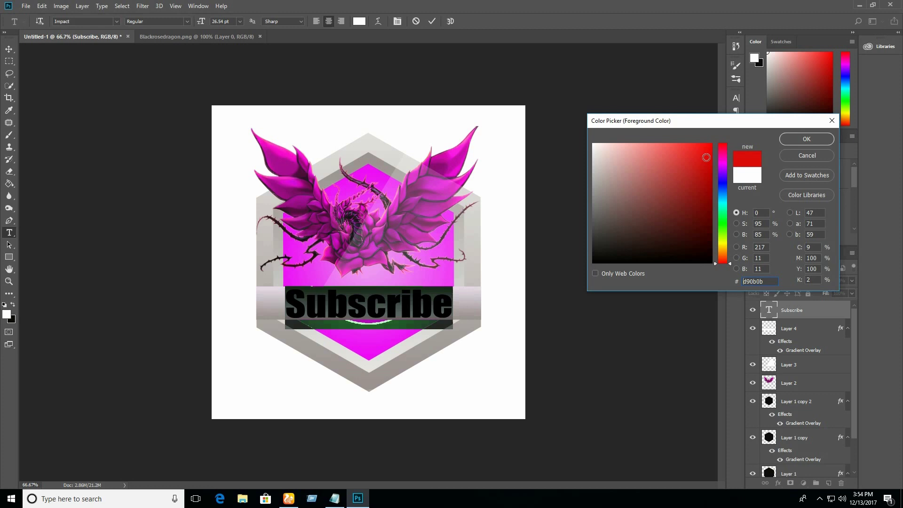
left_click(806, 140)
left_click(621, 281)
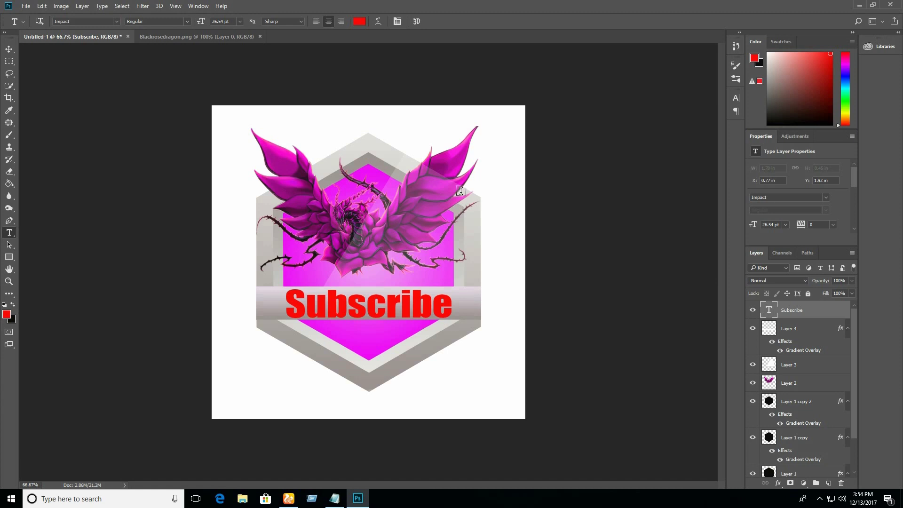
Step: Open the 'Black Background Wood 3 by Freeman' image
left_click(26, 5)
left_click(31, 25)
left_click(366, 161)
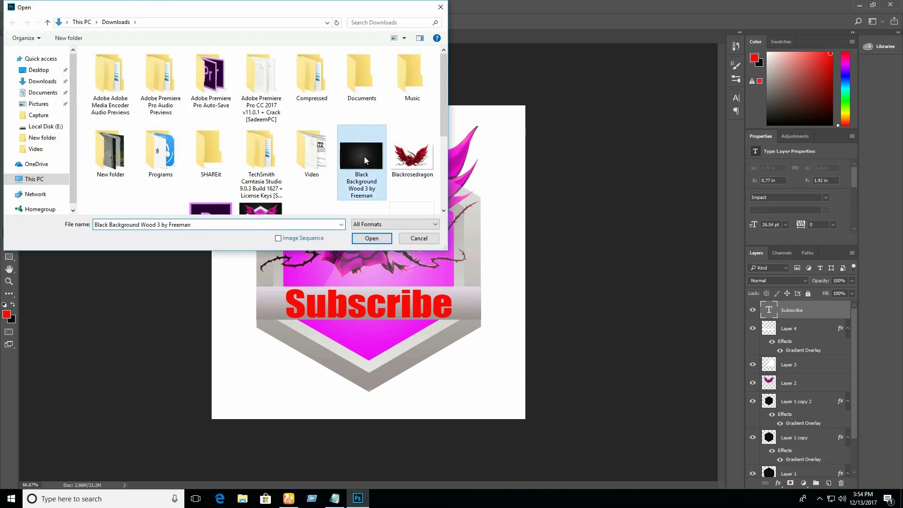
left_click(376, 241)
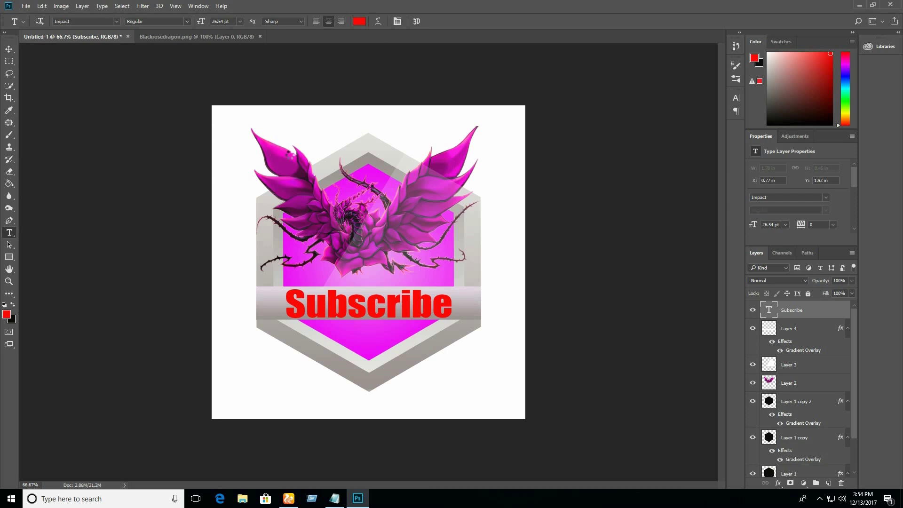
Step: Duplicate the wood layer into the emblem document and scale it to fill the canvas
key("ctrl+j")
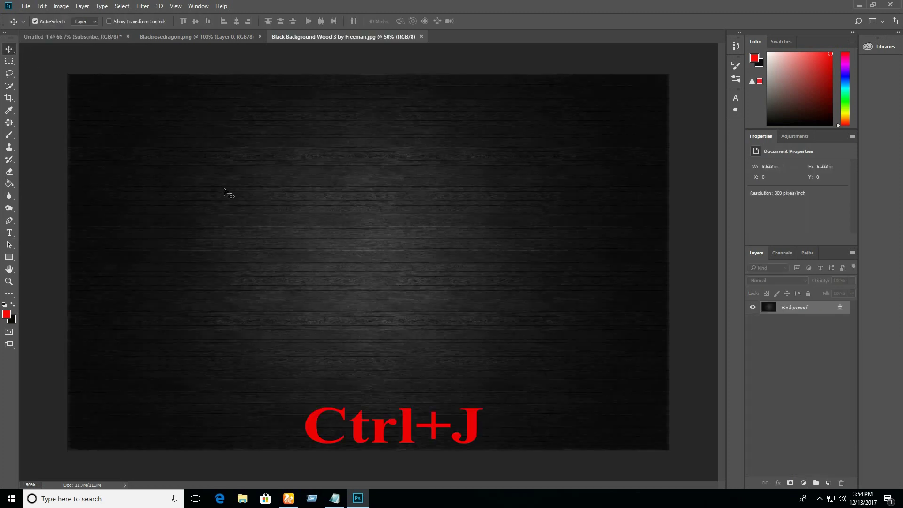
key("ctrl+j")
mouse_move(225, 191)
left_mouse_down()
mouse_move(112, 34)
mouse_move(338, 264)
mouse_move(455, 242)
mouse_move(671, 93)
mouse_move(606, 105)
left_mouse_up()
key("ctrl+t")
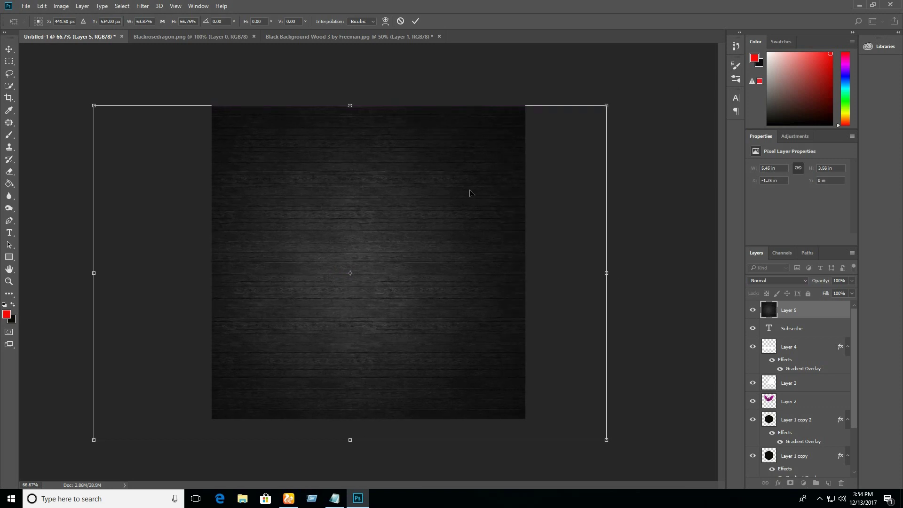
left_click_drag(450, 201, 465, 190)
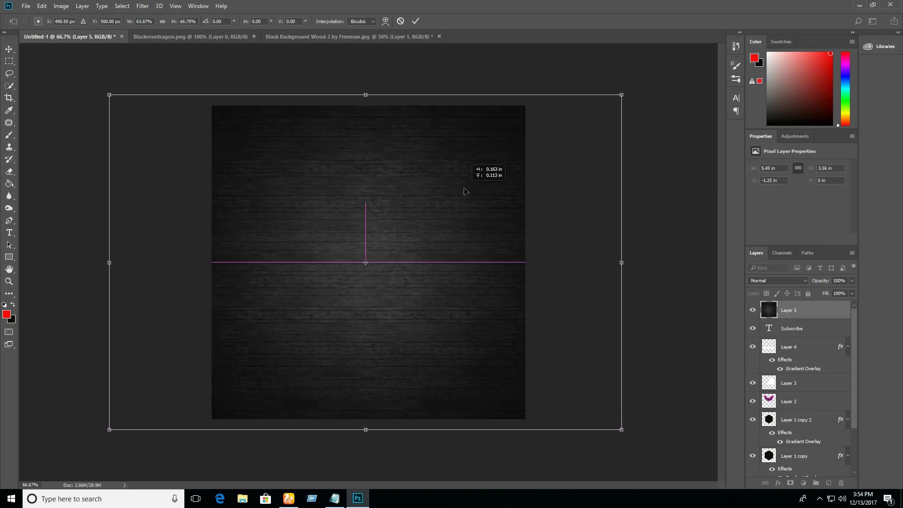
left_click(415, 21)
Step: Move the wood layer in the Layers panel to sit just above Layer 0
scroll(856, 325, "down", 1)
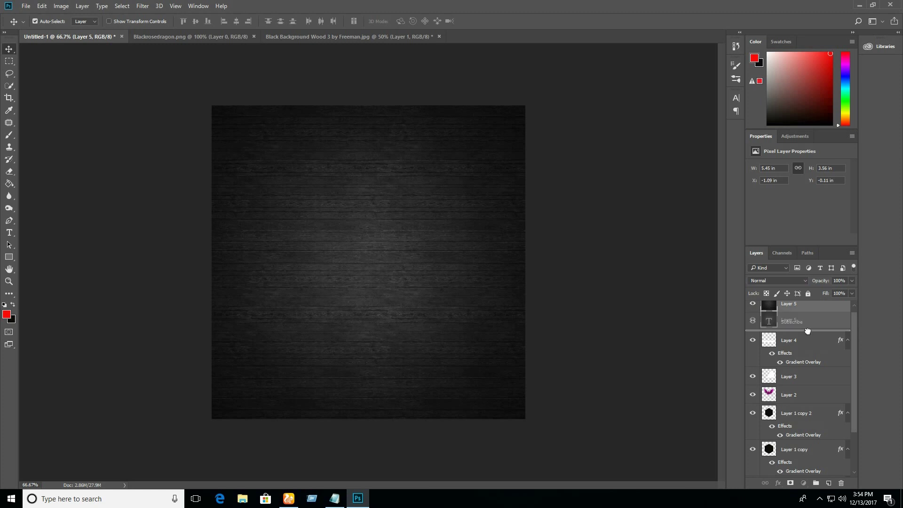
left_click_drag(799, 303, 824, 404)
left_click_drag(855, 348, 854, 391)
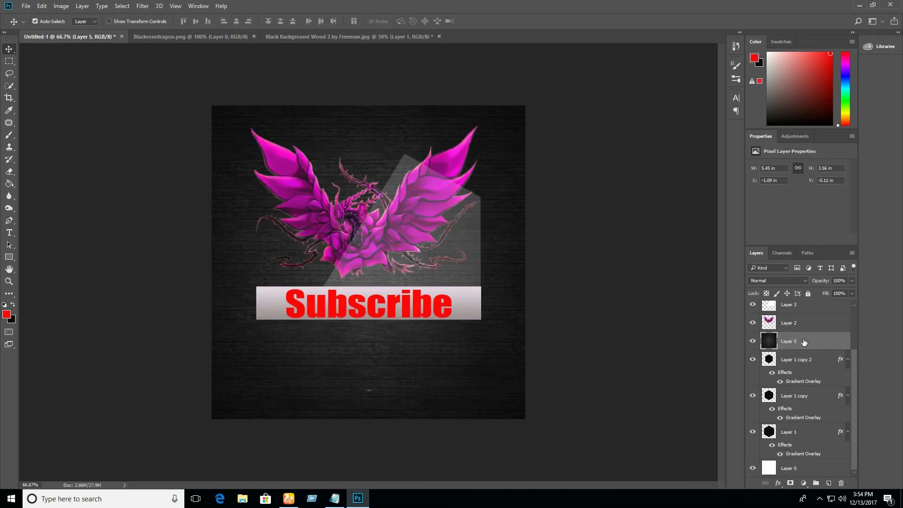
left_click_drag(804, 342, 823, 452)
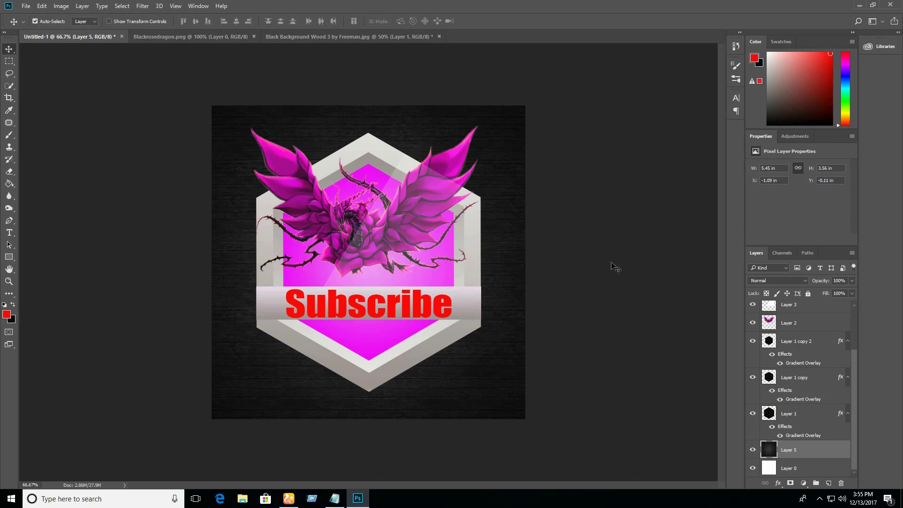
key("ctrl")
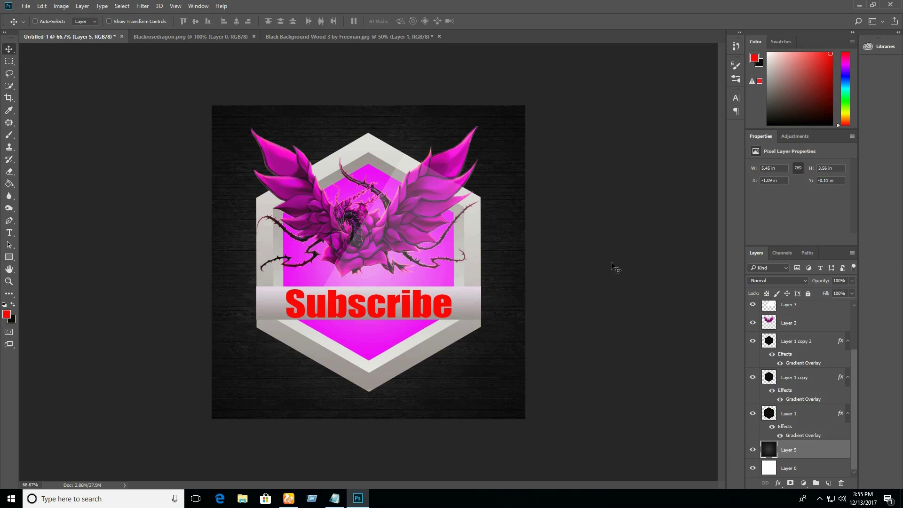